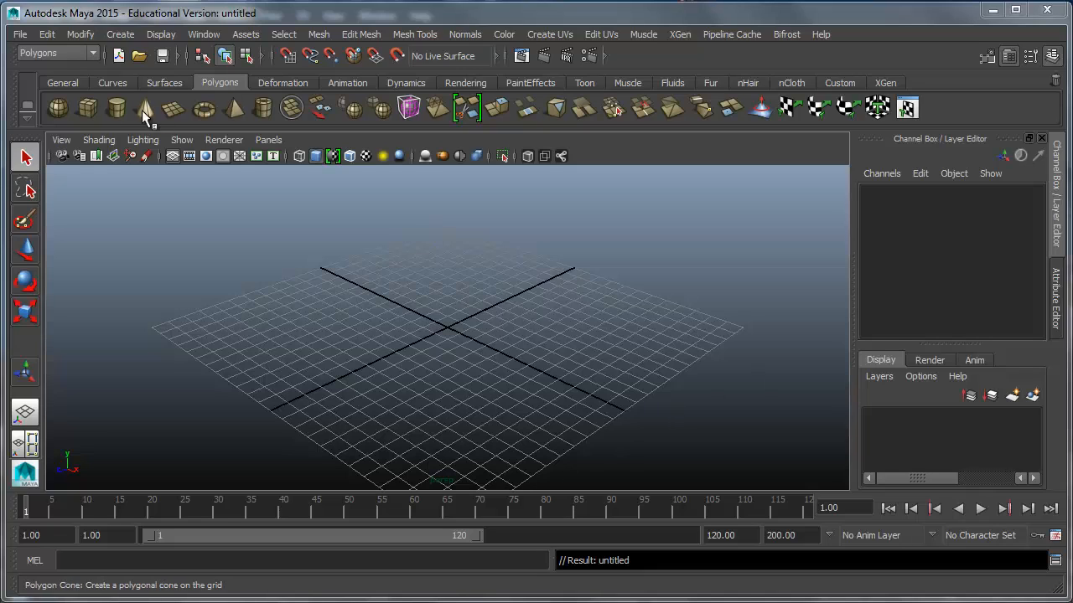
# Create a tall, thin polygon cube standing on the grid as the box and frame it in the view
pyautogui.click(88, 108)
pyautogui.moveTo(390, 326); pyautogui.dragTo(539, 134)
pyautogui.press('f')
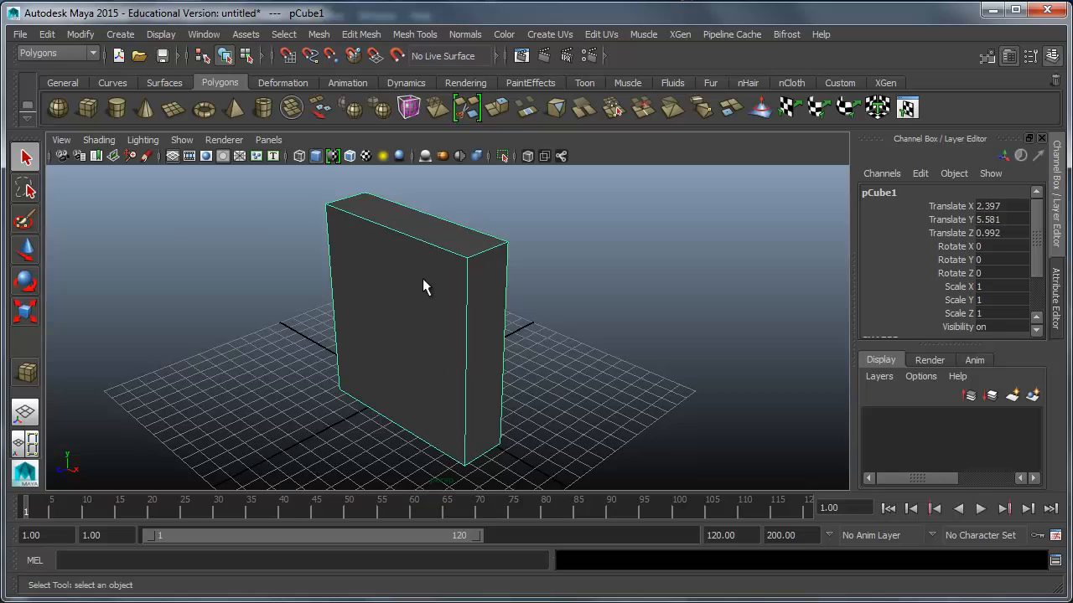
# Scale the box to about 1.193 in Y and raise it to a Translate Y of about 6.544
pyautogui.press('r')
pyautogui.moveTo(417, 259); pyautogui.dragTo(413, 241)
pyautogui.press('w')
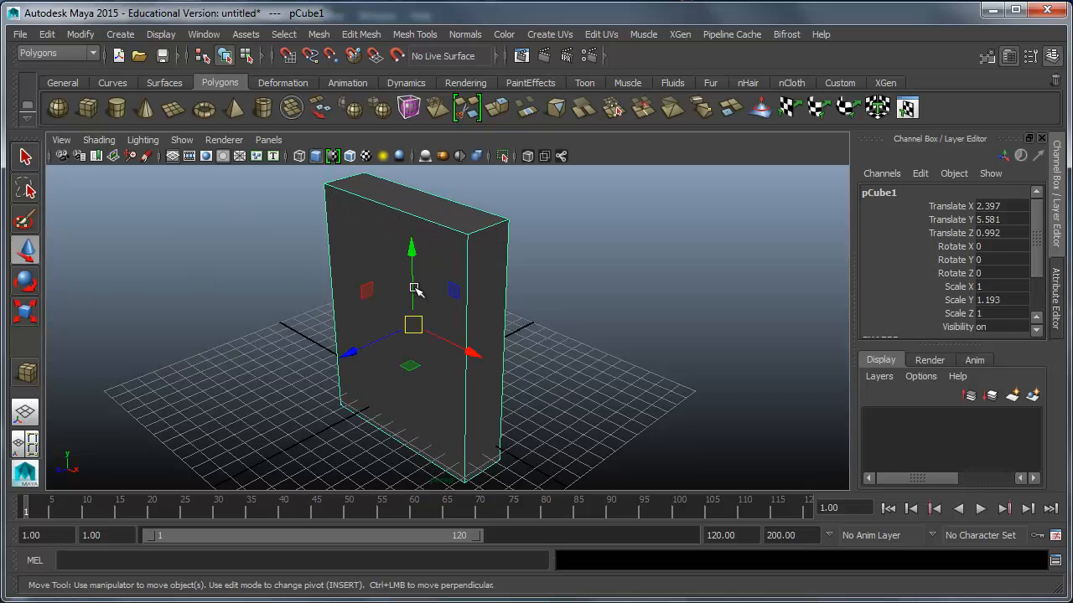
pyautogui.moveTo(413, 281); pyautogui.dragTo(412, 267)
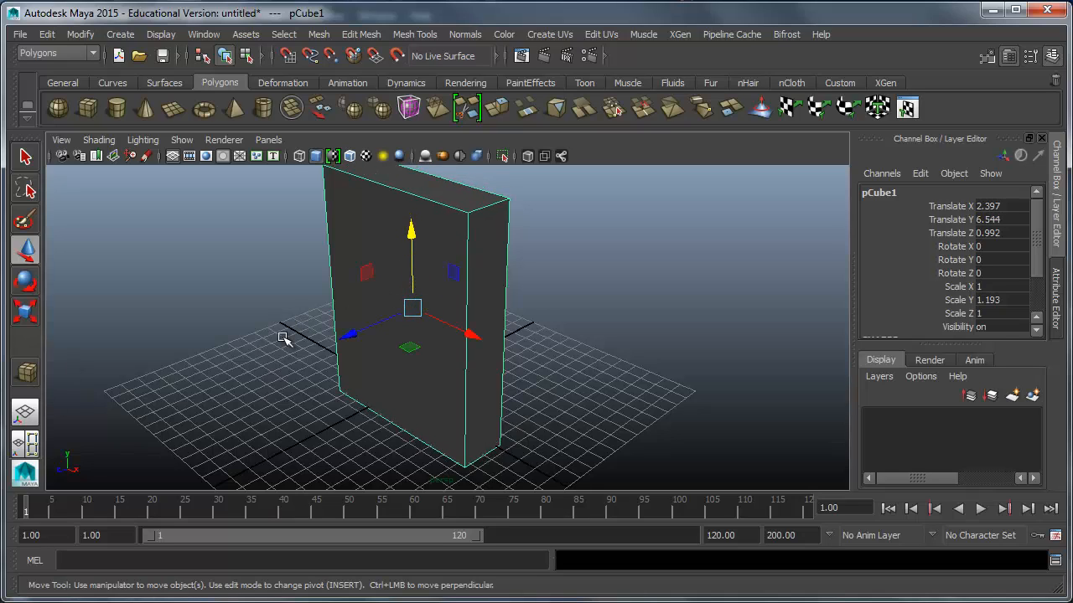
# Show the Hypershade/Persp layout and create a Lambert material named Cereal_Box
pyautogui.rightClick(24, 413)
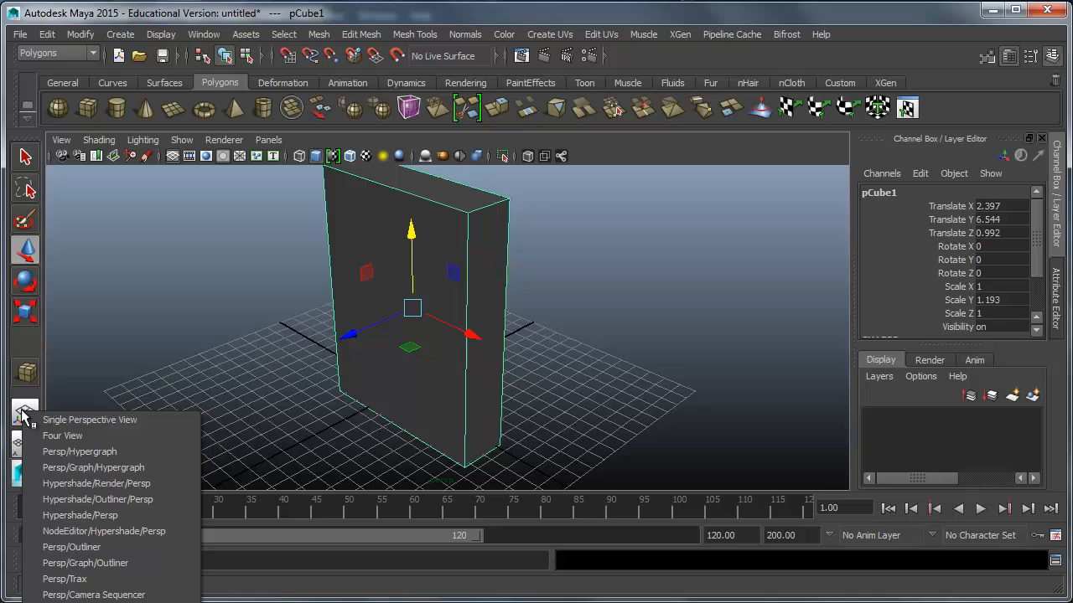
pyautogui.click(87, 513)
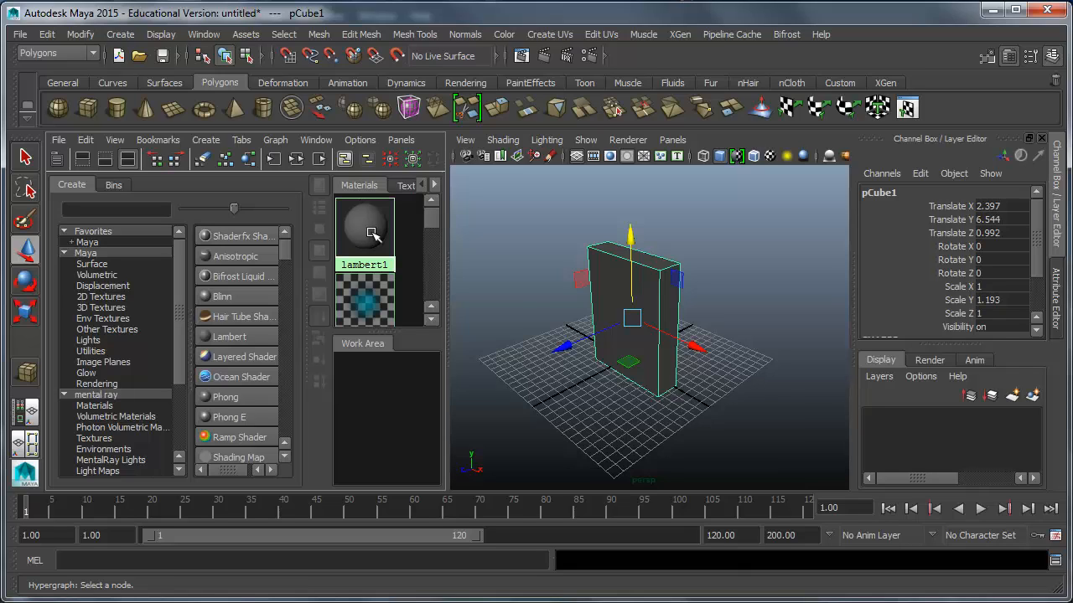
pyautogui.click(230, 336)
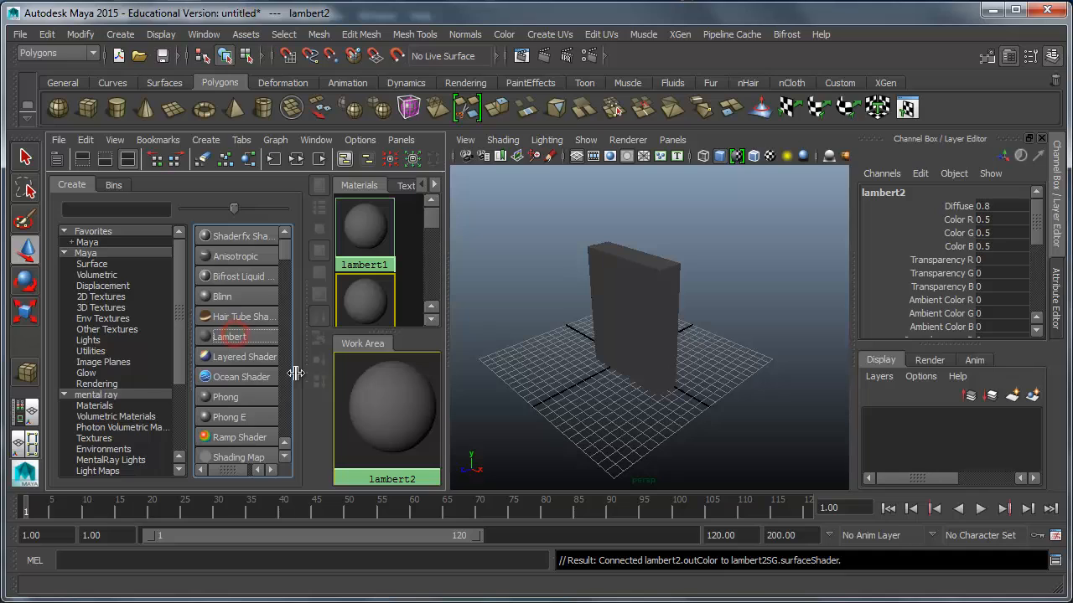
pyautogui.doubleClick(356, 396)
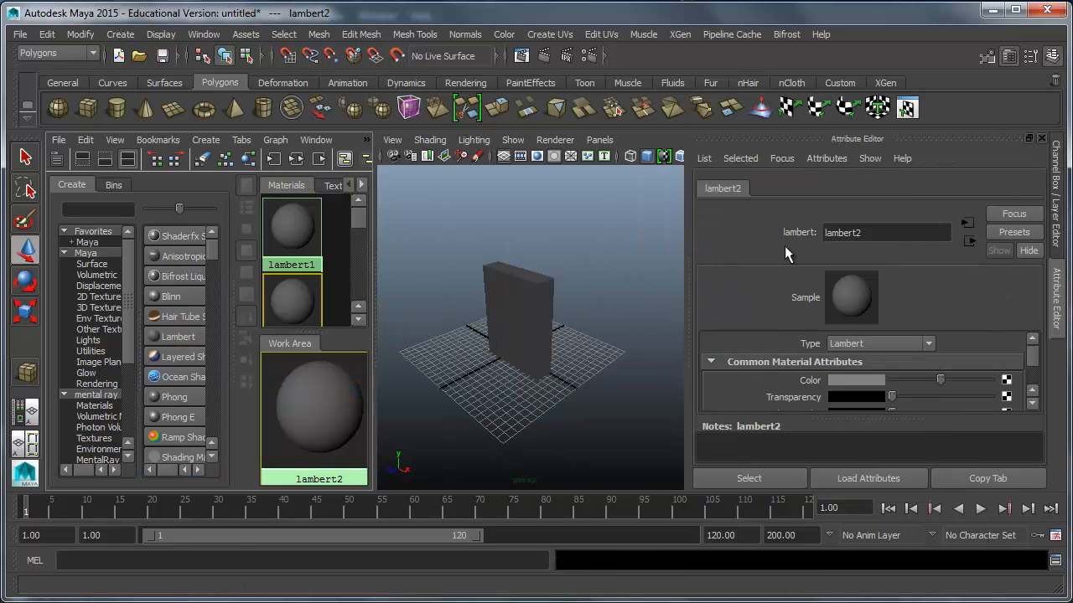
pyautogui.doubleClick(892, 235)
pyautogui.write('Cer')
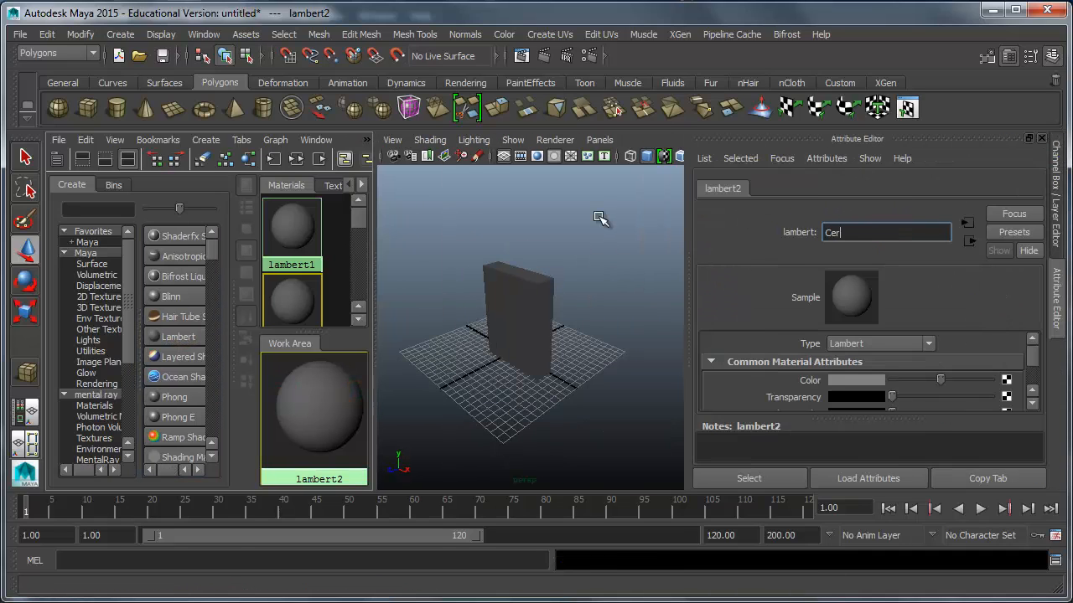
pyautogui.write('eal_Box')
pyautogui.press('Return')
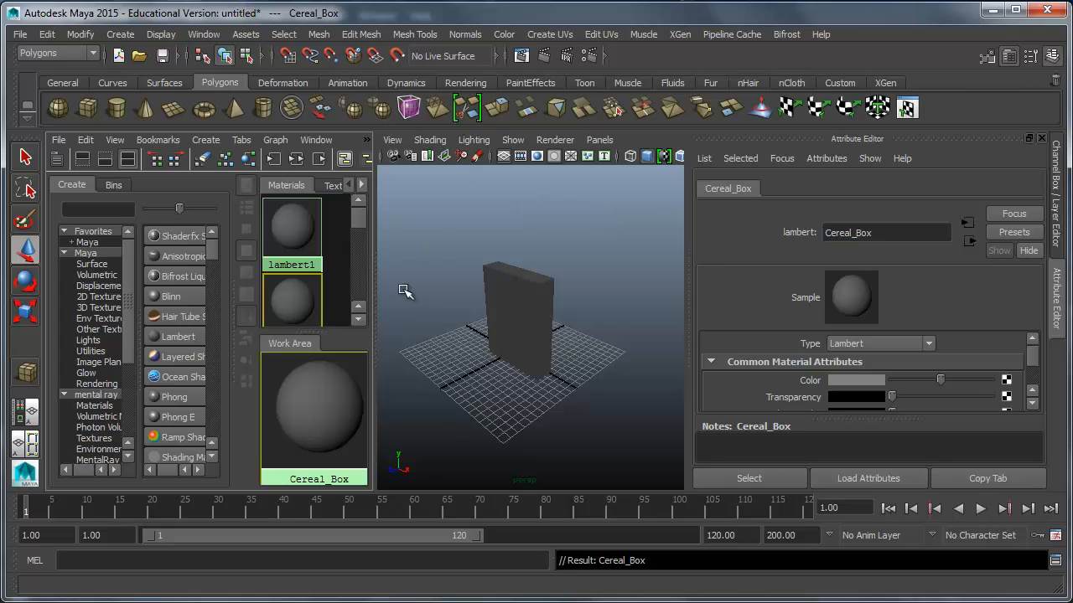
# Assign the Cereal_Box material to the box
pyautogui.click(501, 324)
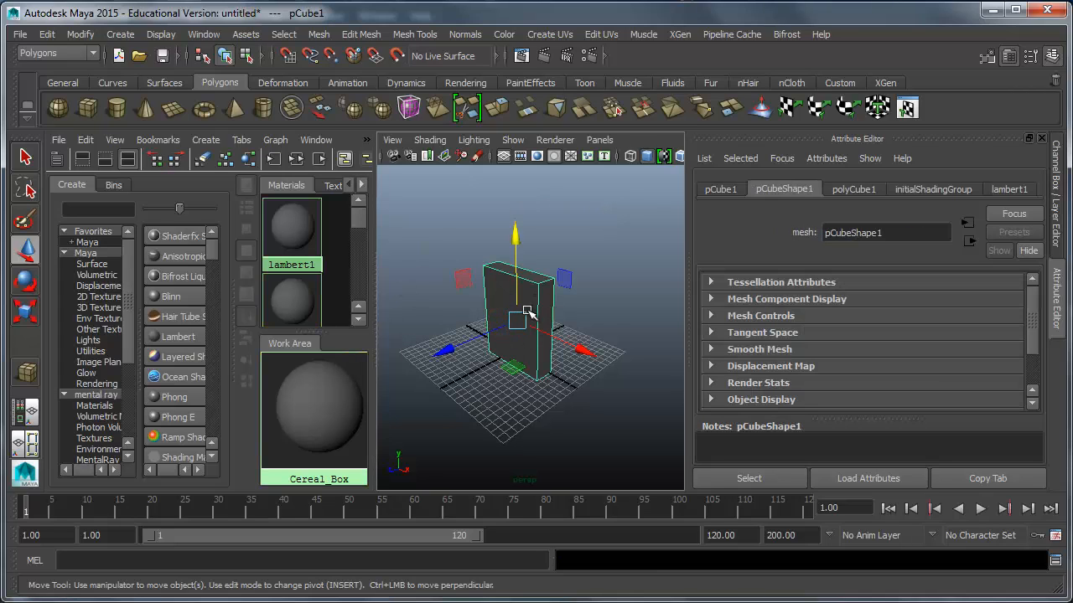
pyautogui.rightClick(317, 412)
pyautogui.click(318, 372)
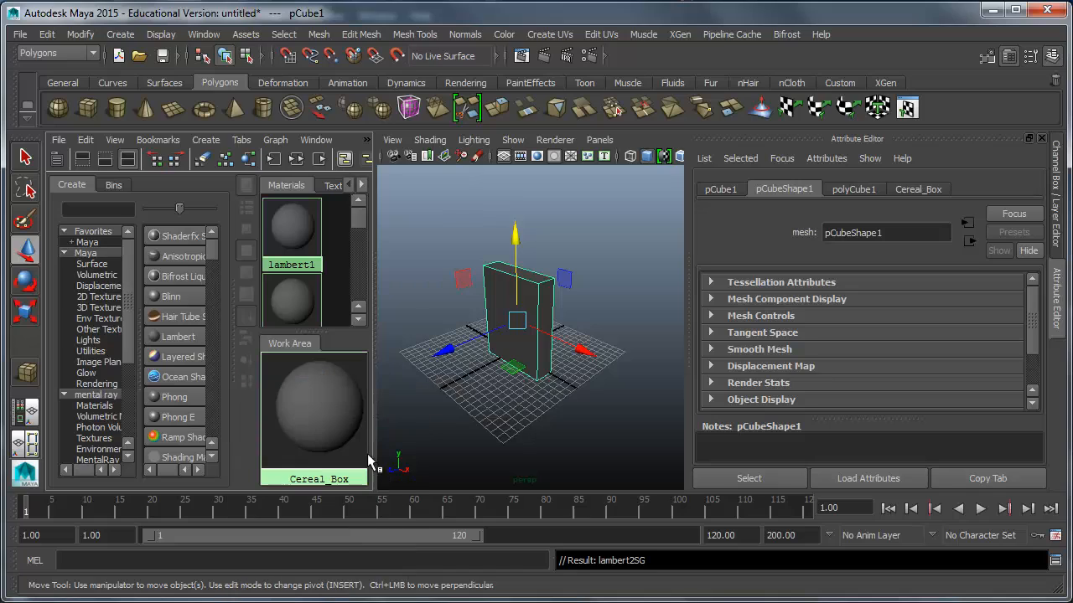
# Replace the Hypershade layout with the perspective view beside the UV Texture Editor
pyautogui.rightClick(31, 406)
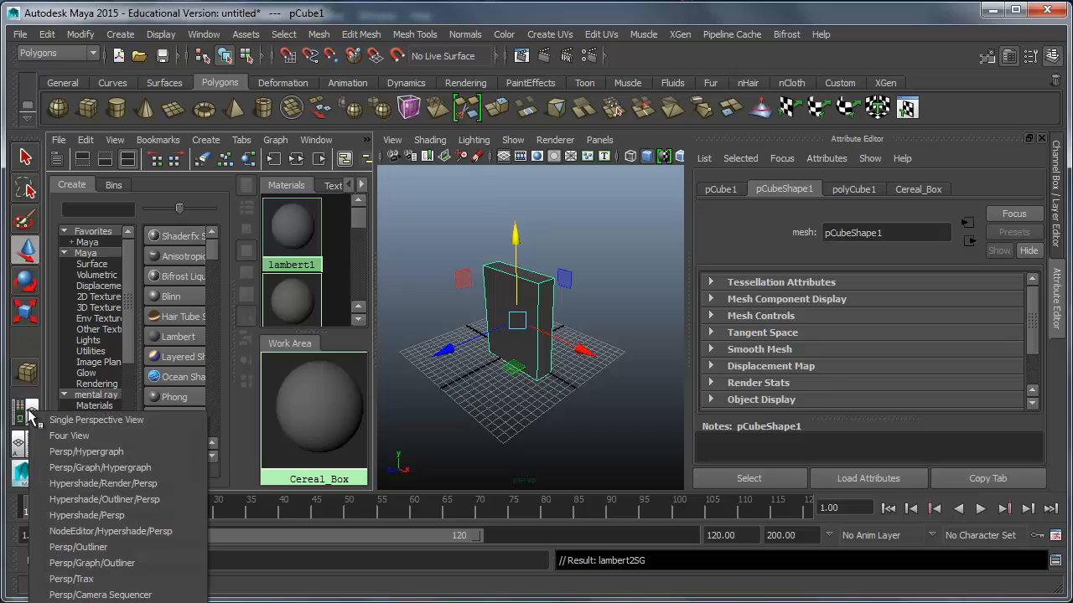
pyautogui.click(77, 421)
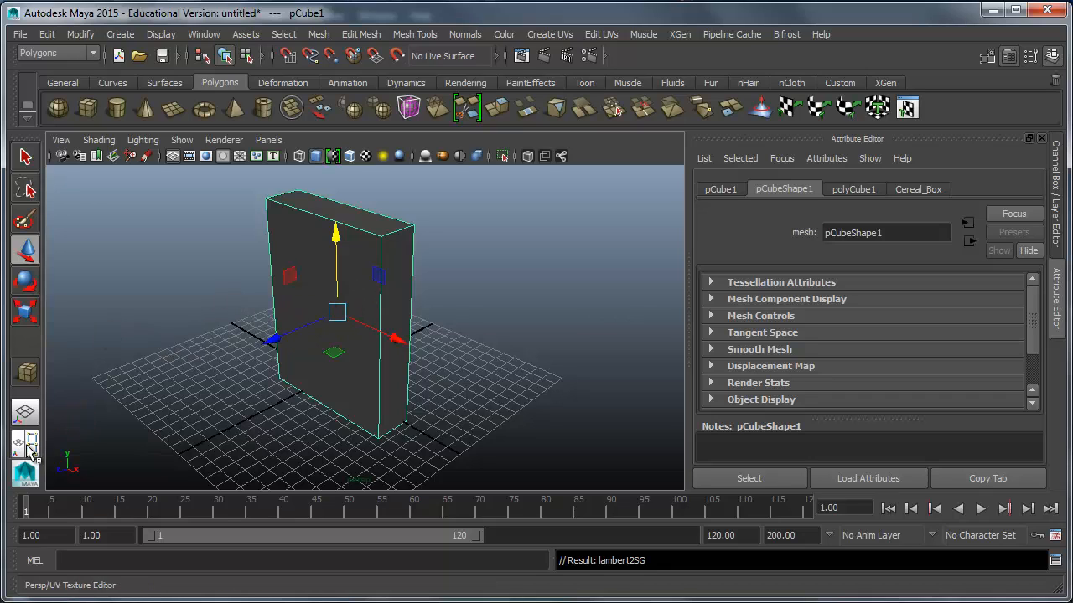
pyautogui.rightClick(30, 444)
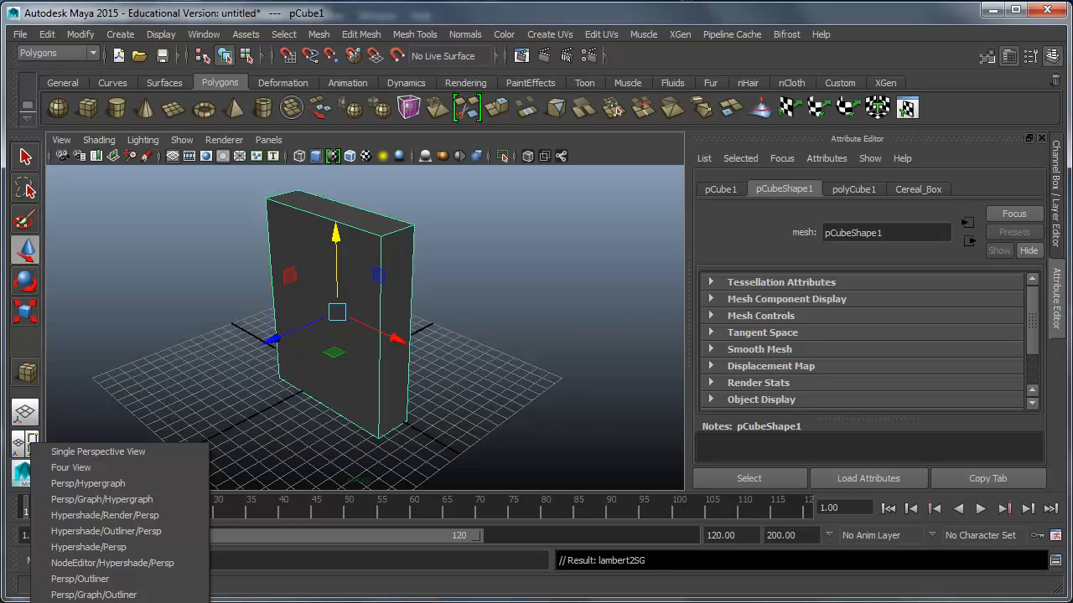
pyautogui.click(92, 602)
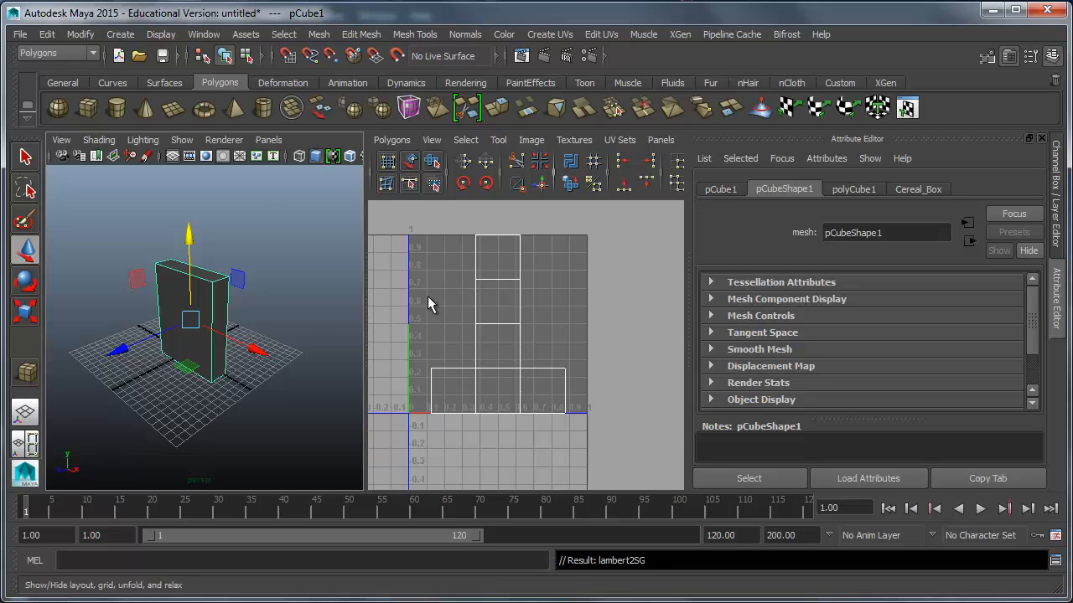
# Select the box's front and side faces in turn to compare them with their default UVs, and return to object mode
pyautogui.scroll(3, 219, 325)
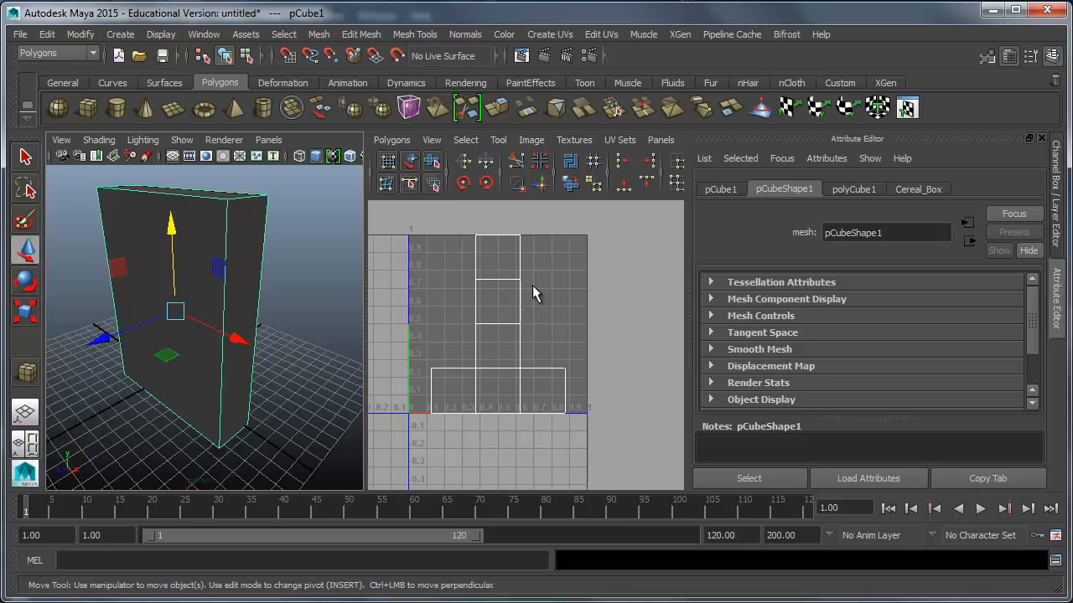
pyautogui.moveTo(182, 260); pyautogui.dragTo(184, 302, button='right')
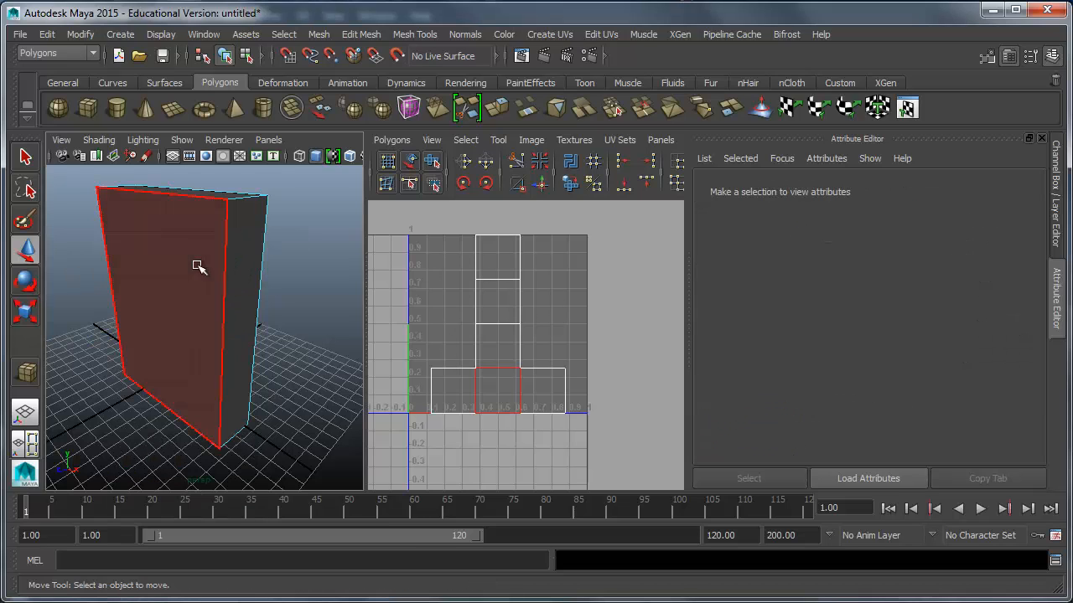
pyautogui.click(198, 266)
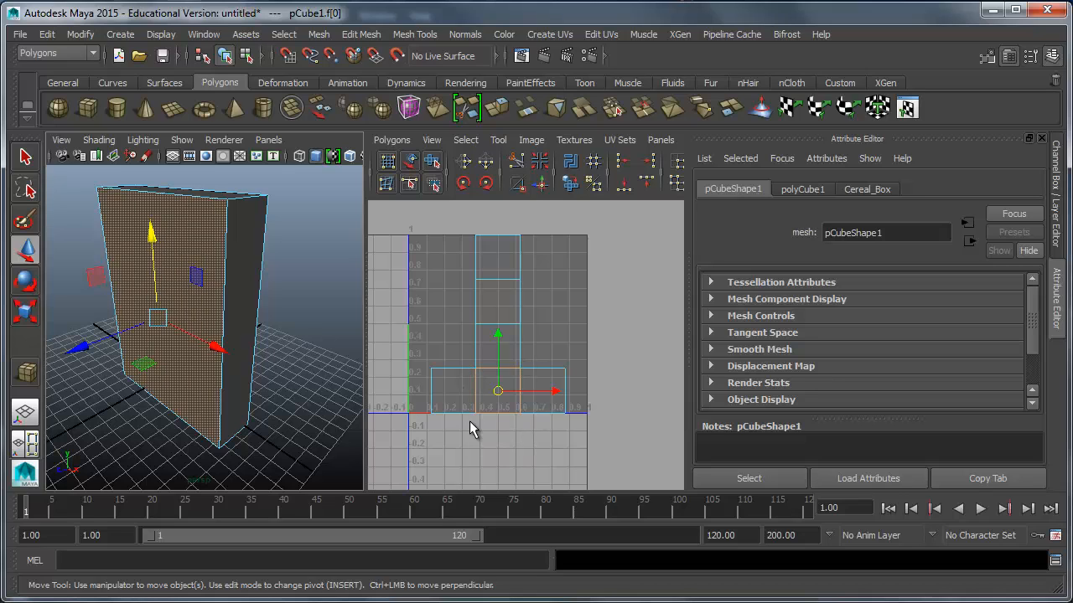
pyautogui.click(241, 348)
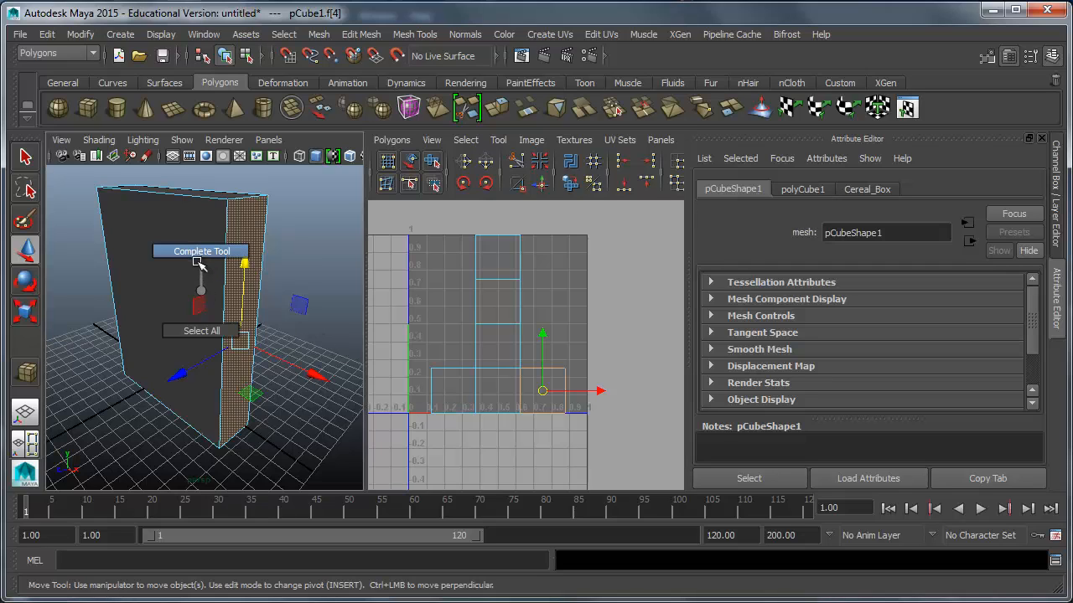
pyautogui.click(191, 273)
pyautogui.moveTo(191, 272); pyautogui.dragTo(260, 265, button='right')
# Apply Automatic Mapping to the whole box to create new UVs
pyautogui.click(208, 261)
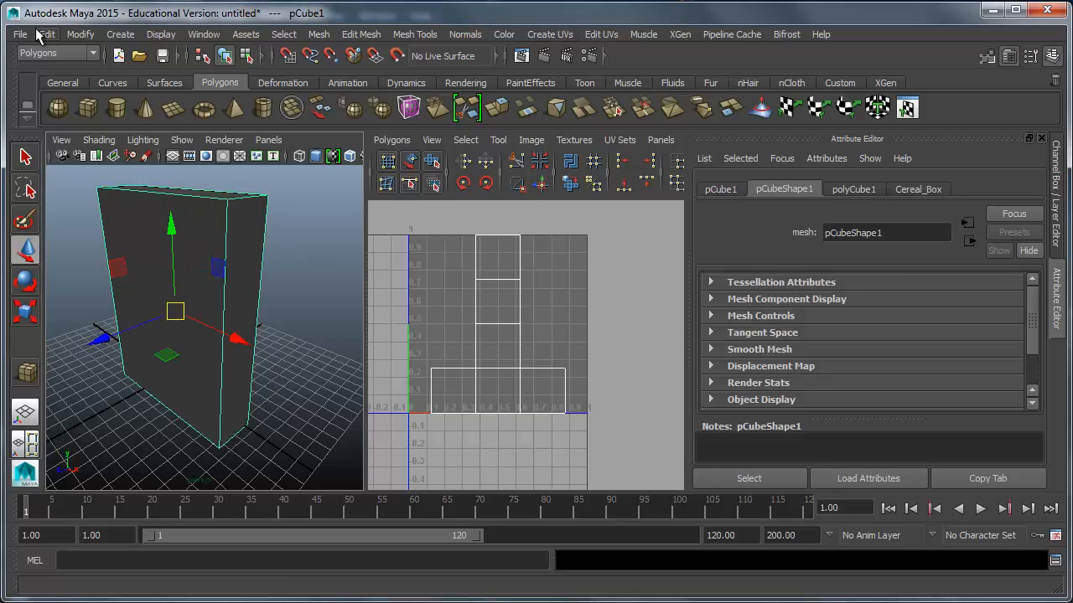
pyautogui.click(543, 35)
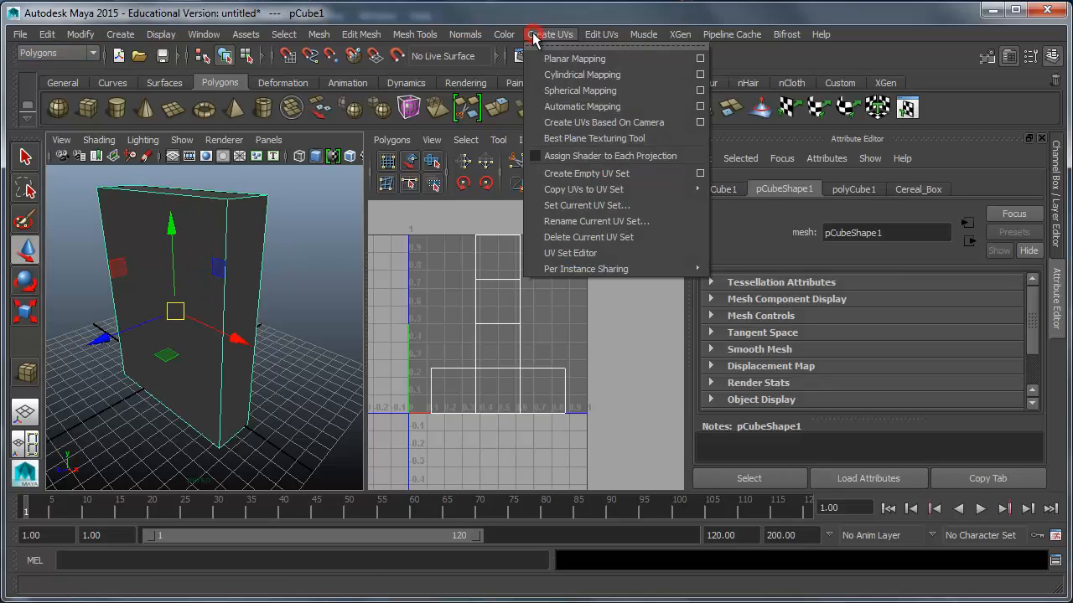
pyautogui.click(634, 108)
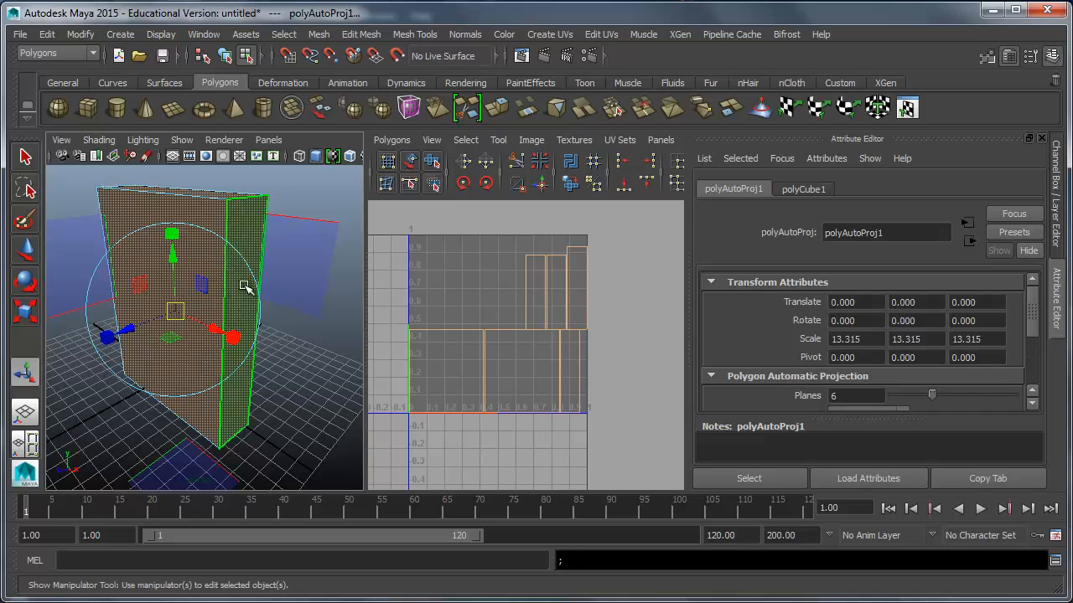
# Select the box's front and side faces in turn to examine which UV shells they match
pyautogui.click(225, 241)
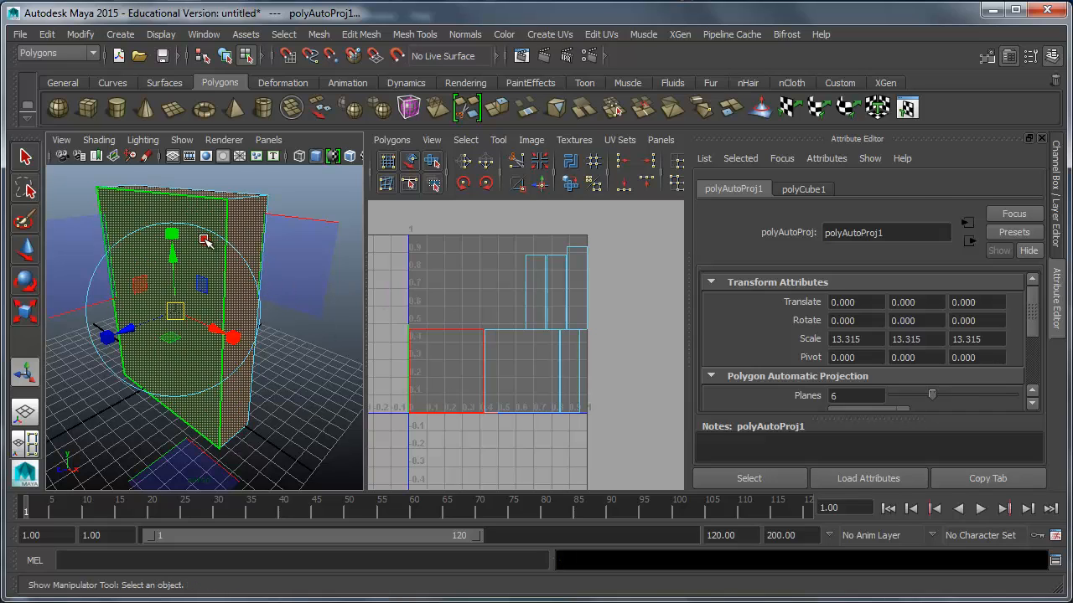
pyautogui.click(394, 342)
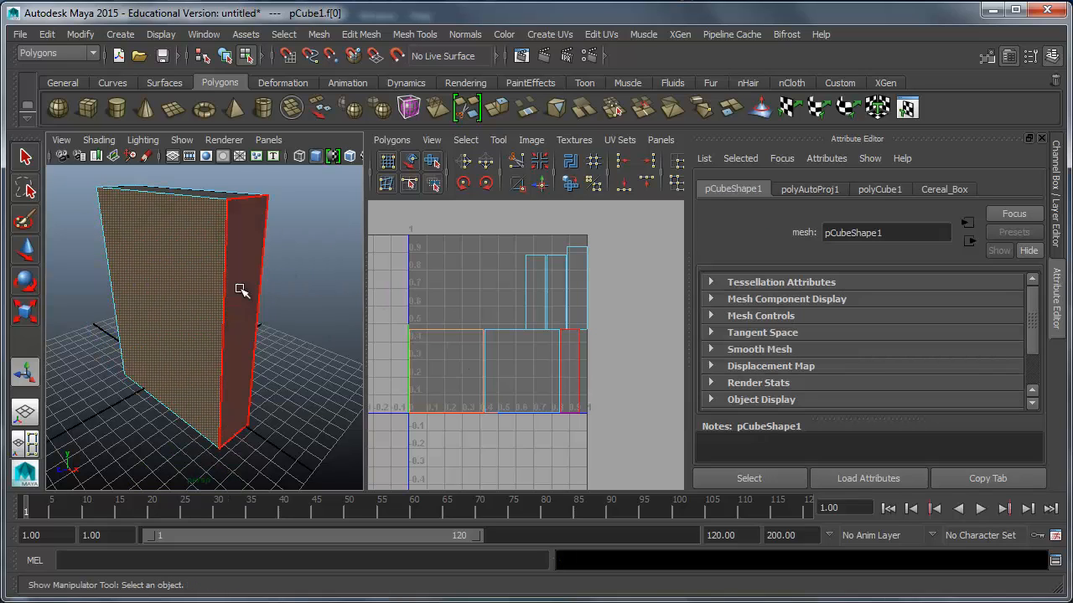
pyautogui.click(144, 289)
pyautogui.click(432, 354)
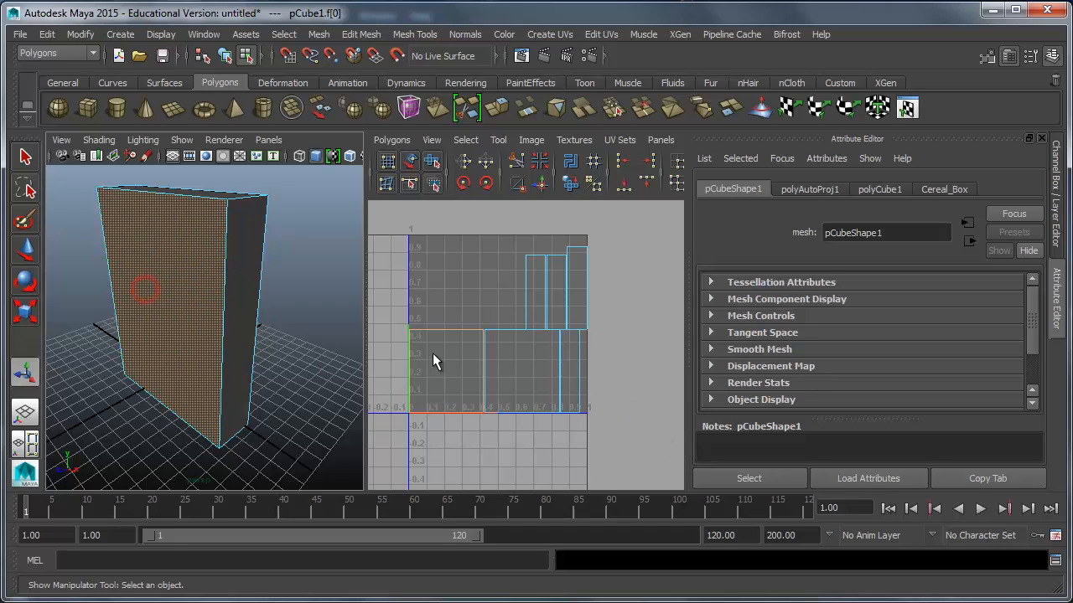
pyautogui.scroll(3, 436, 363)
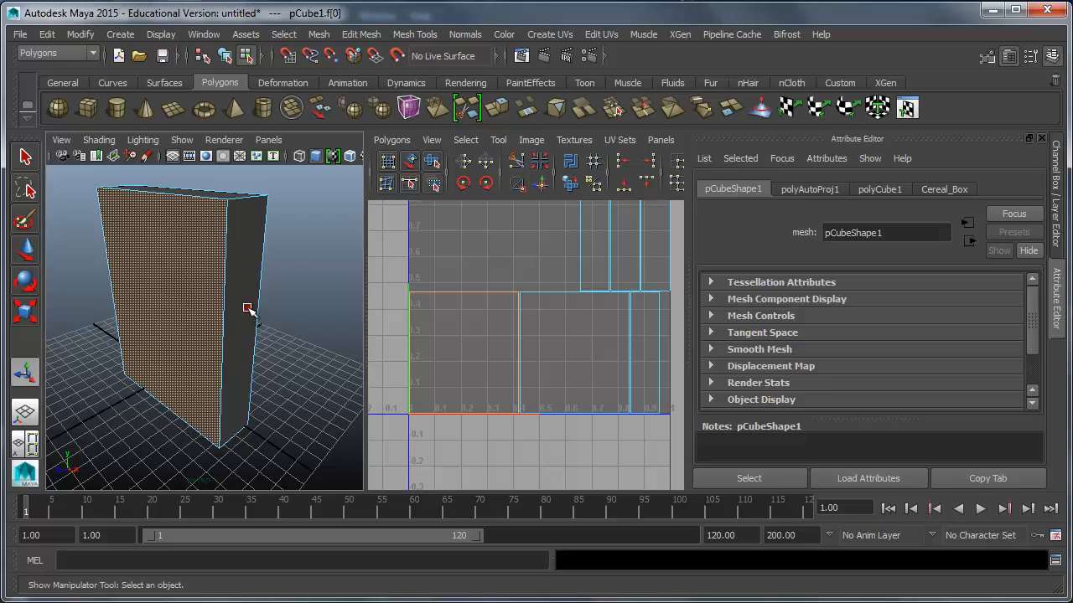
pyautogui.click(646, 351)
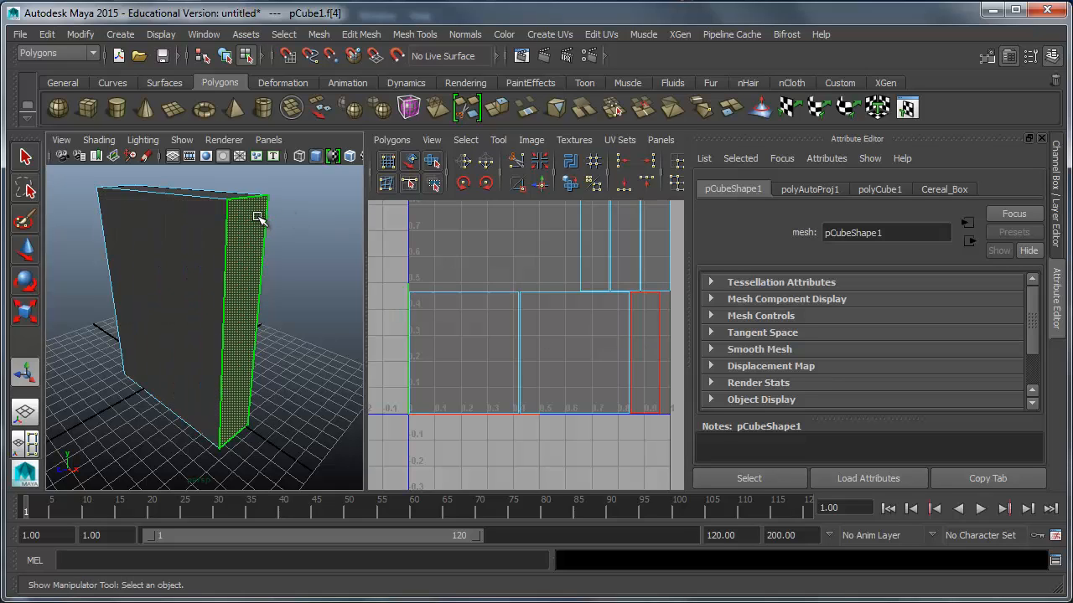
# Move and sew the UVs along the front face's top edge to attach the top shell
pyautogui.rightClick(204, 226)
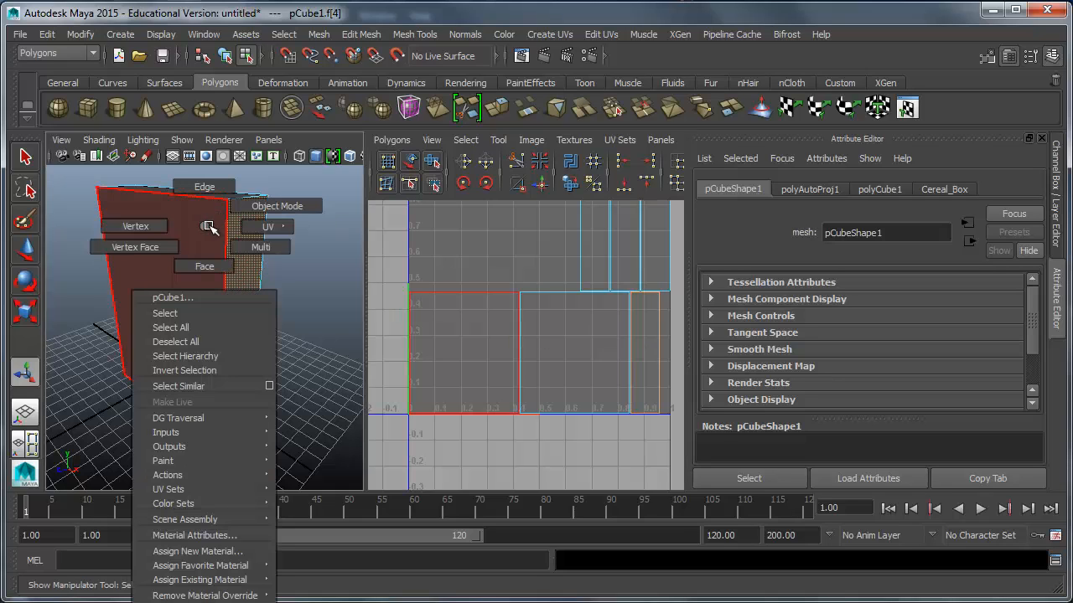
pyautogui.click(205, 186)
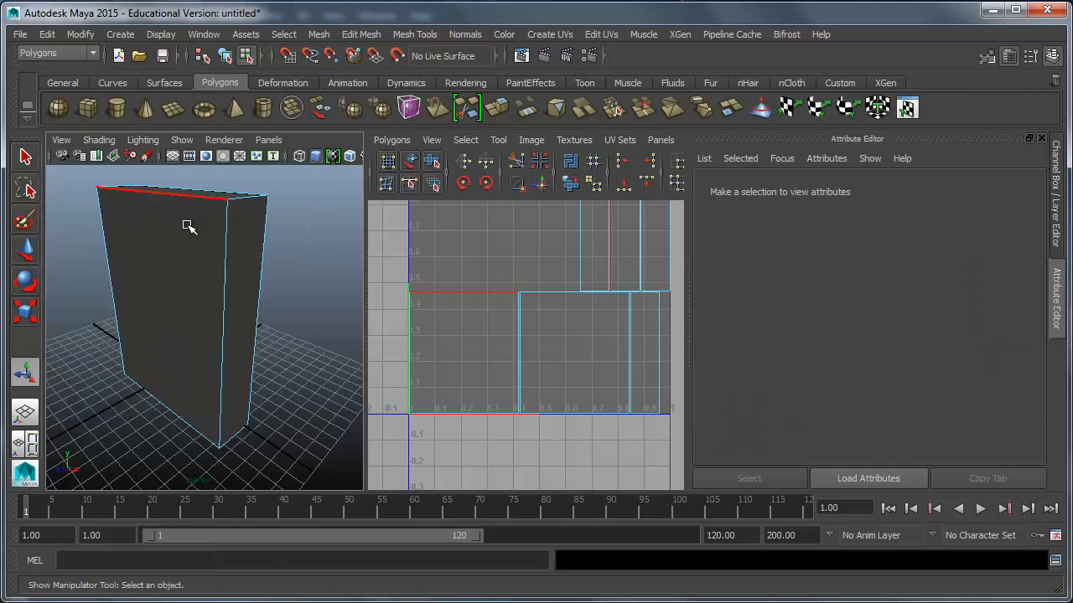
pyautogui.click(187, 195)
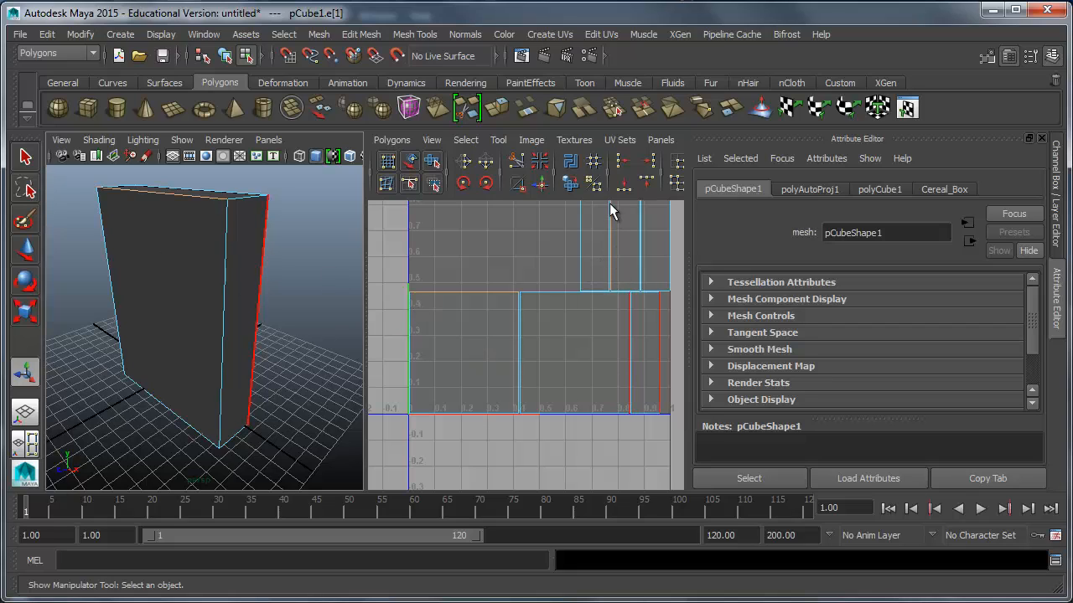
pyautogui.click(543, 186)
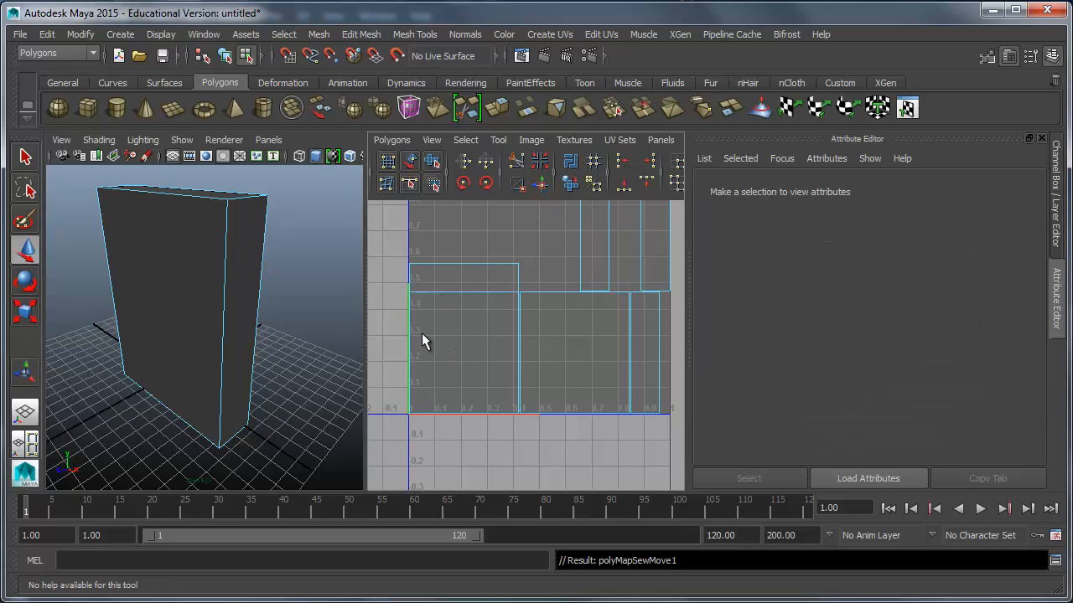
# Move and sew the UVs along the front face's vertical edge shared with the visible side, and along its bottom edge
pyautogui.click(182, 195)
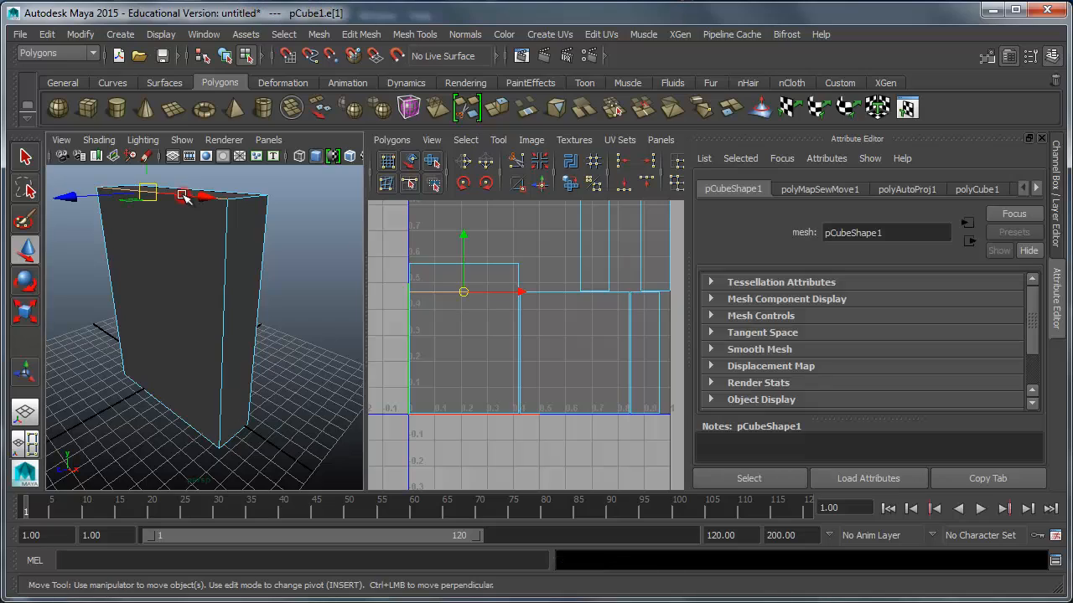
pyautogui.click(222, 301)
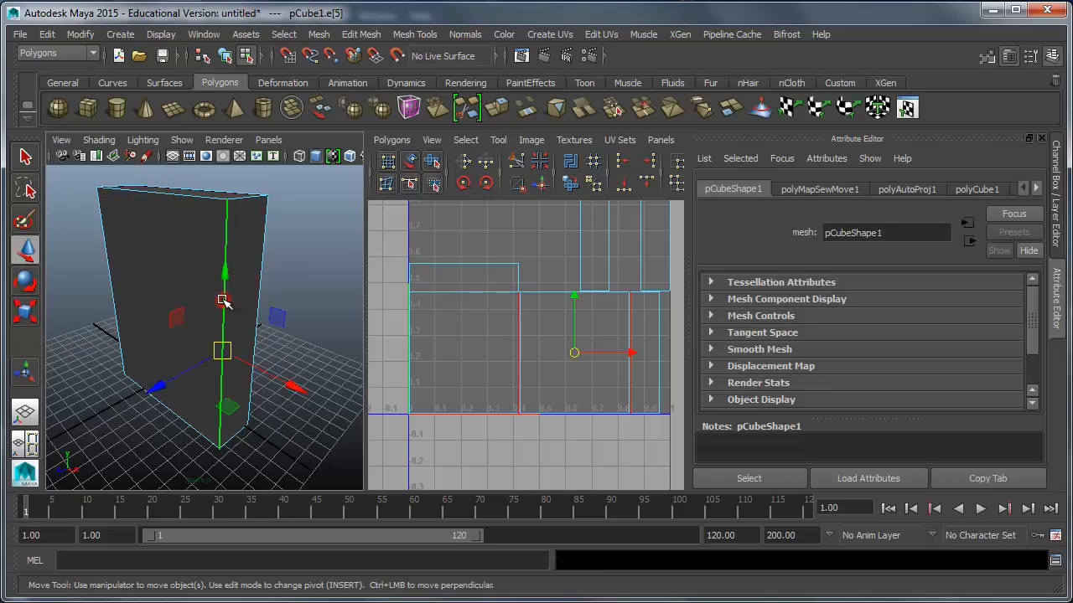
pyautogui.click(541, 183)
pyautogui.click(191, 426)
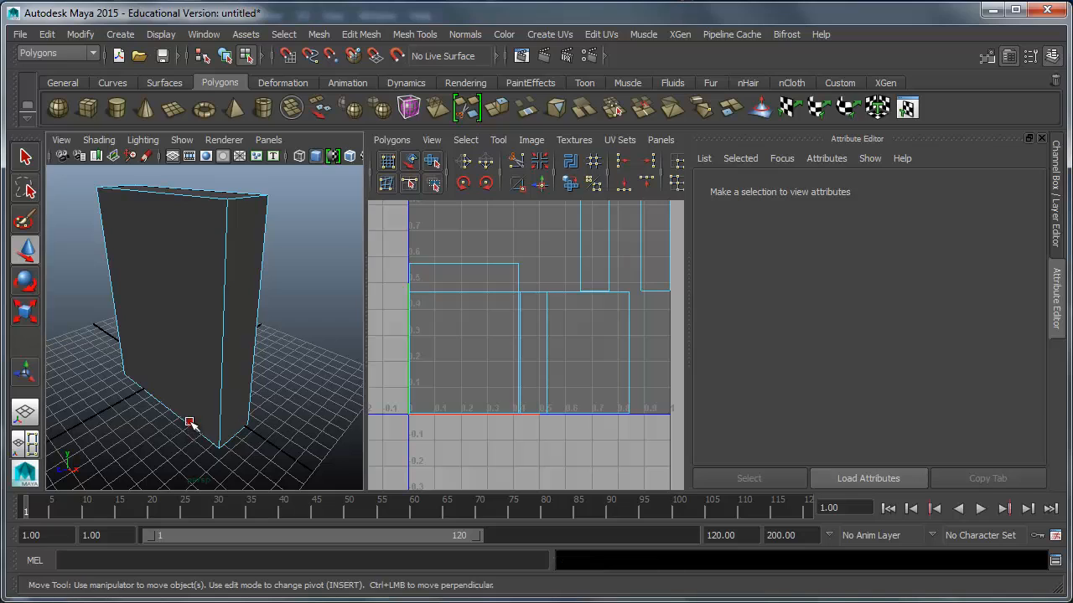
pyautogui.click(537, 186)
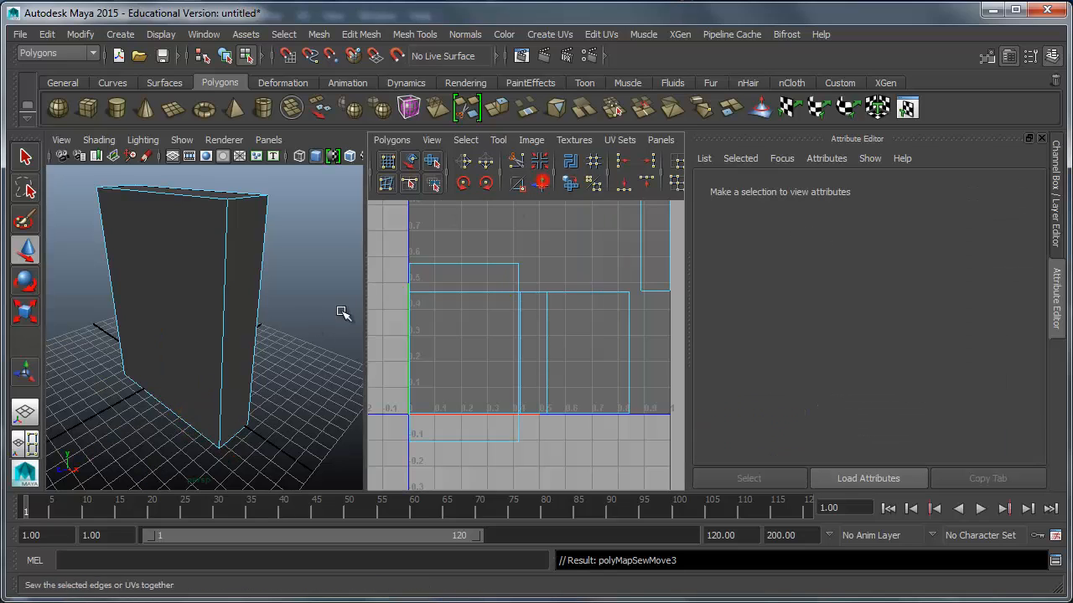
# Move and sew the UVs along the front face's remaining vertical edge, and move the back face's shell sideways, clear of the sewn layout
pyautogui.click(115, 298)
pyautogui.click(541, 182)
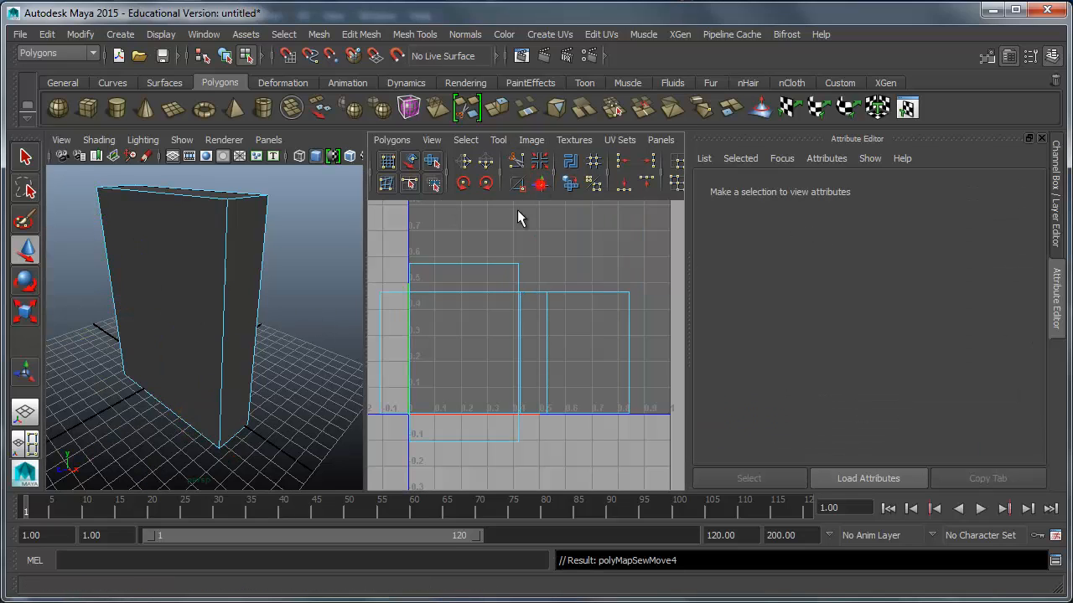
pyautogui.keyDown('alt'); pyautogui.moveTo(239, 311); pyautogui.dragTo(153, 280); pyautogui.keyUp('alt')
pyautogui.moveTo(160, 281); pyautogui.dragTo(160, 303, button='right')
pyautogui.click(170, 259)
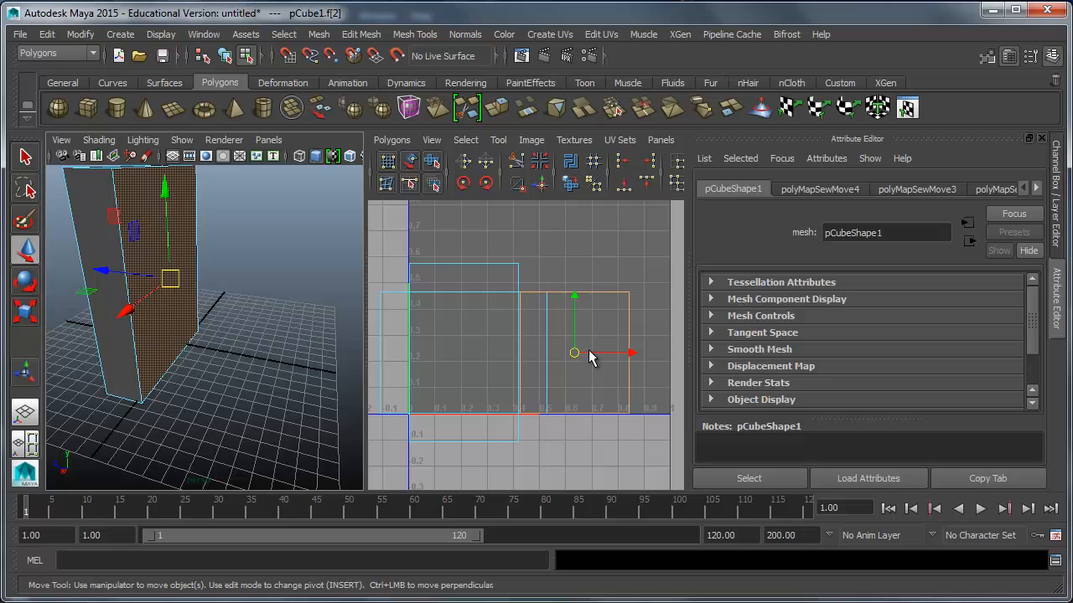
pyautogui.moveTo(589, 356); pyautogui.dragTo(634, 354)
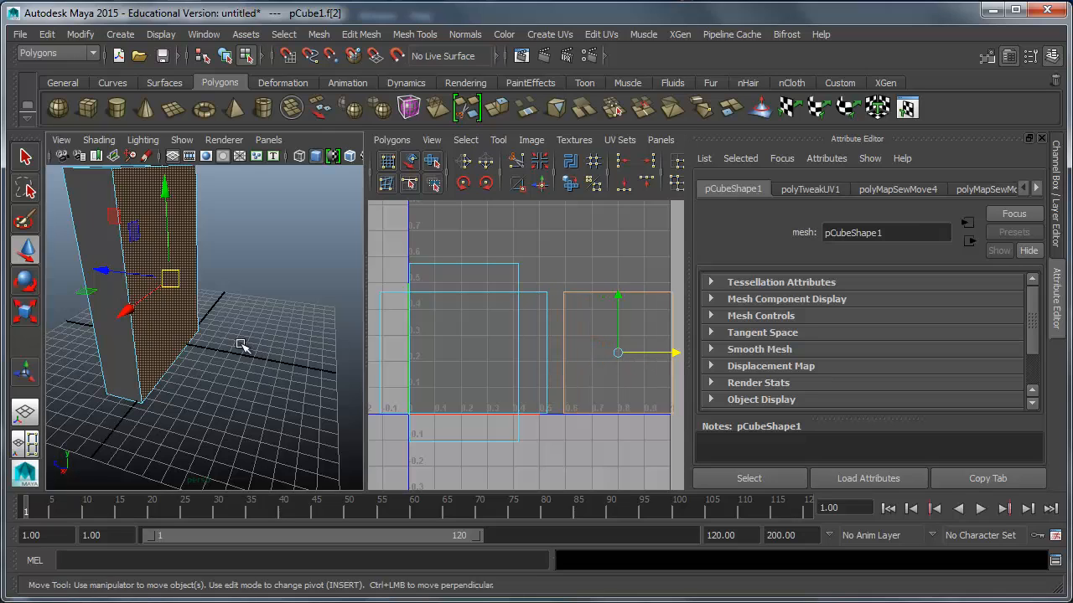
# Move and sew the UVs along the vertical edge between the narrow side face and the back face to attach the back shell
pyautogui.moveTo(242, 345)
pyautogui.keyDown('alt'); pyautogui.mouseDown()
pyautogui.moveTo(232, 335)
pyautogui.moveTo(179, 347)
pyautogui.moveTo(251, 346)
pyautogui.mouseUp(); pyautogui.keyUp('alt')
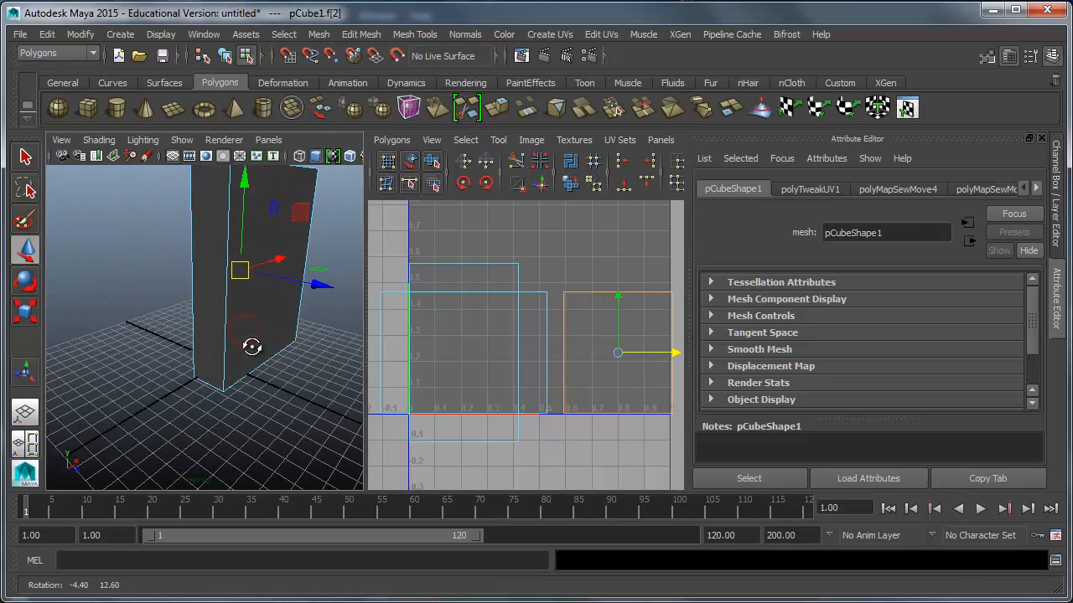
pyautogui.moveTo(193, 303); pyautogui.dragTo(193, 341, button='right')
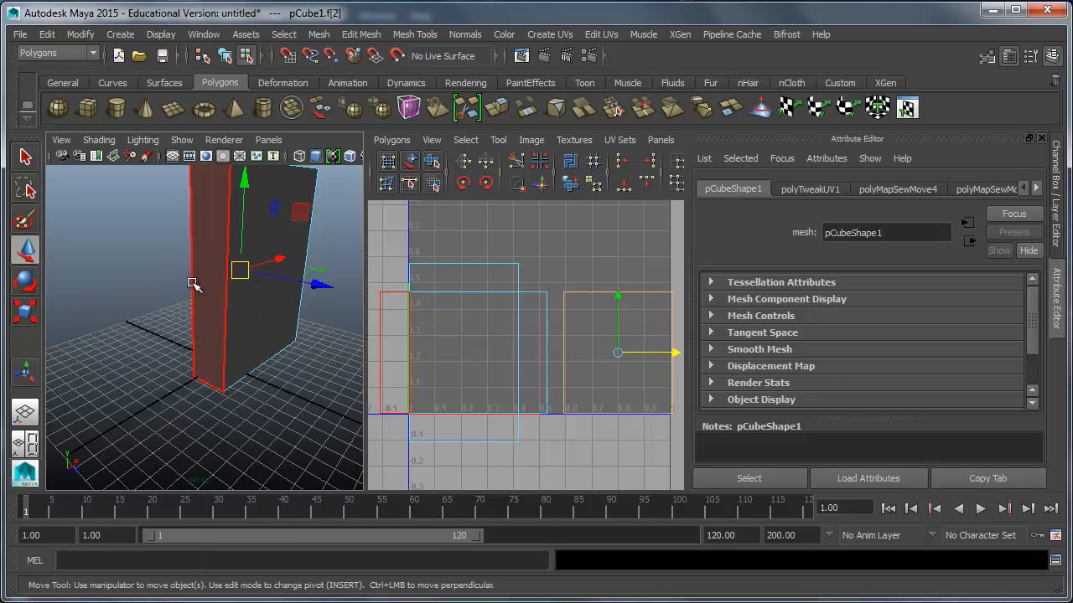
pyautogui.moveTo(192, 283); pyautogui.dragTo(192, 248, button='right')
pyautogui.click(194, 272)
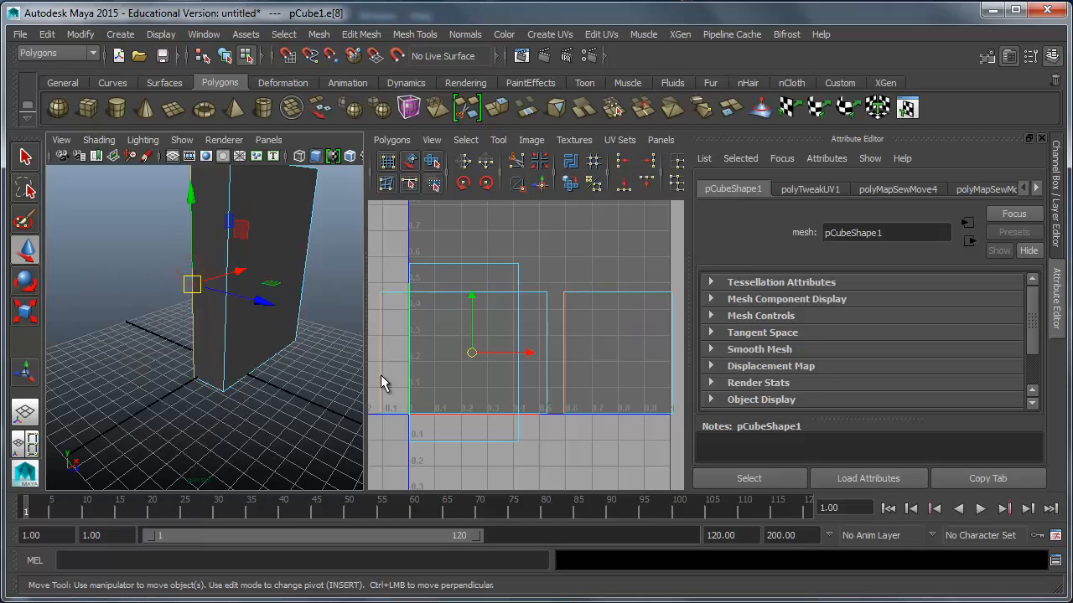
pyautogui.click(539, 184)
# Select all the box's faces in the UV layout and move the unfolded shell up and across into the 0–1 texture space
pyautogui.scroll(-1, 505, 350)
pyautogui.keyDown('alt'); pyautogui.moveTo(506, 352); pyautogui.dragTo(576, 325, button='middle'); pyautogui.keyUp('alt')
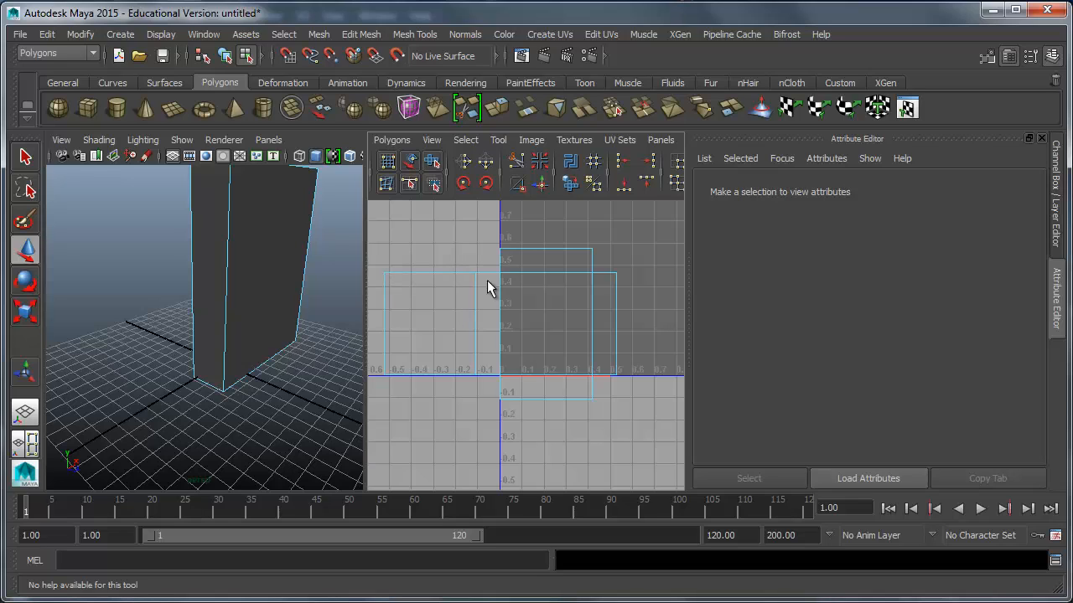
pyautogui.scroll(-3, 507, 334)
pyautogui.scroll(1, 508, 337)
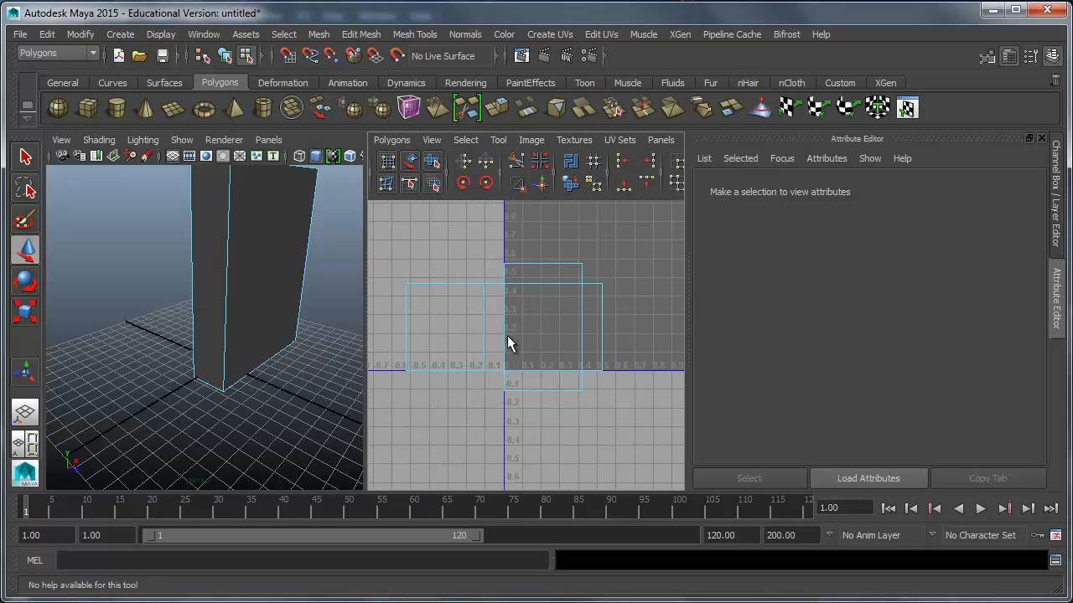
pyautogui.keyDown('alt'); pyautogui.moveTo(498, 304); pyautogui.dragTo(486, 338, button='middle'); pyautogui.keyUp('alt')
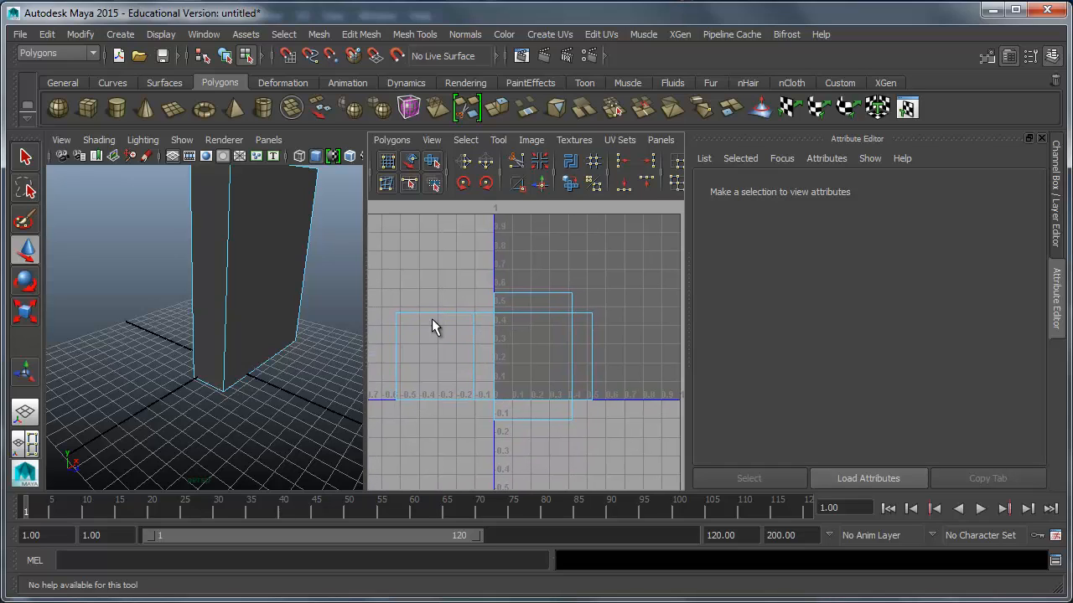
pyautogui.moveTo(425, 333); pyautogui.dragTo(627, 442)
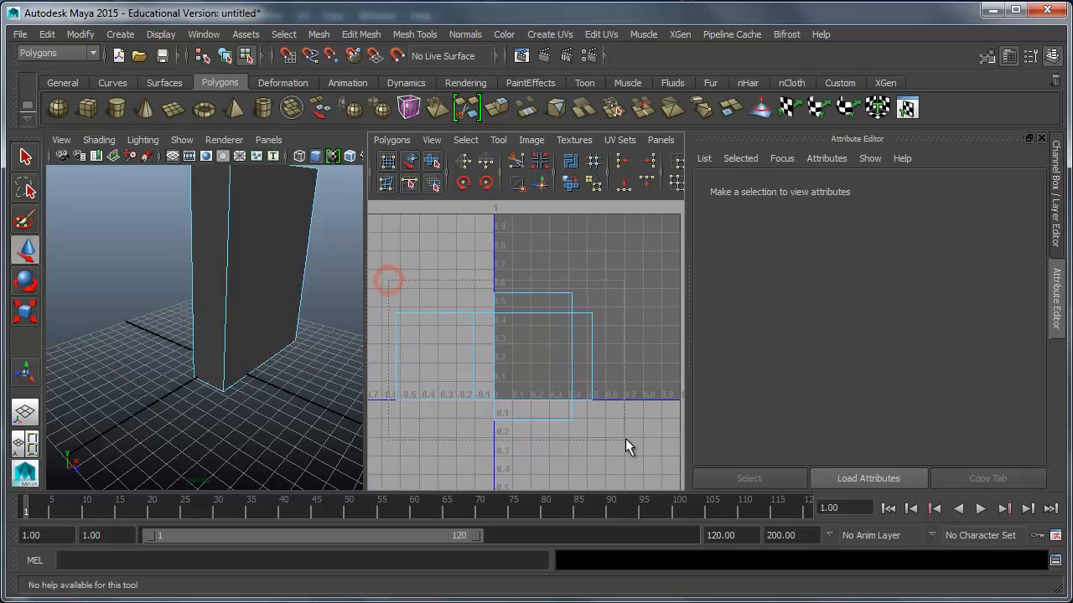
pyautogui.rightClick(494, 346)
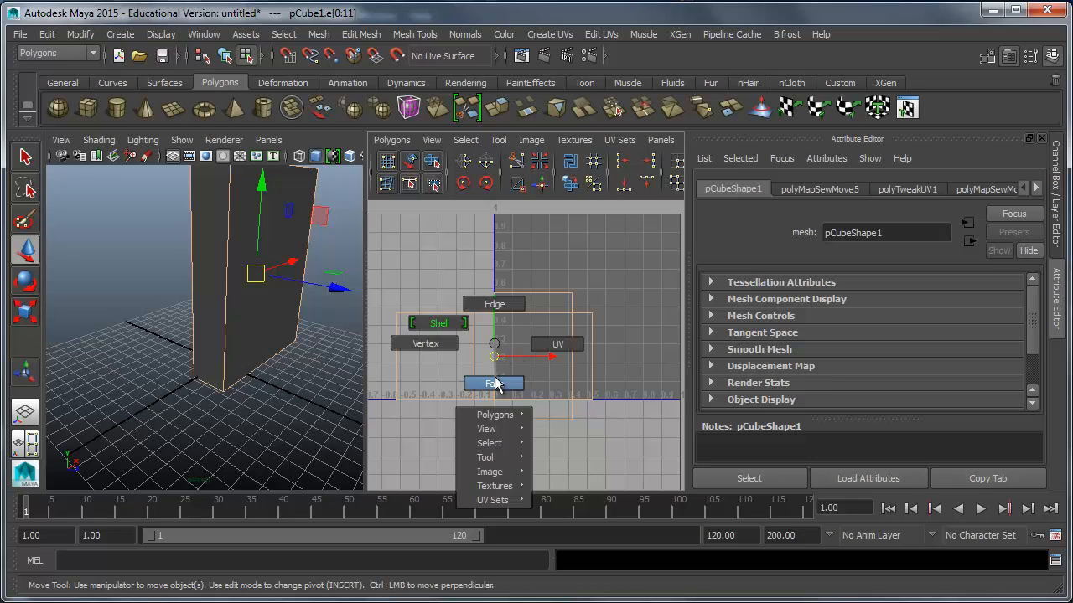
pyautogui.click(494, 383)
pyautogui.moveTo(387, 268); pyautogui.dragTo(568, 403)
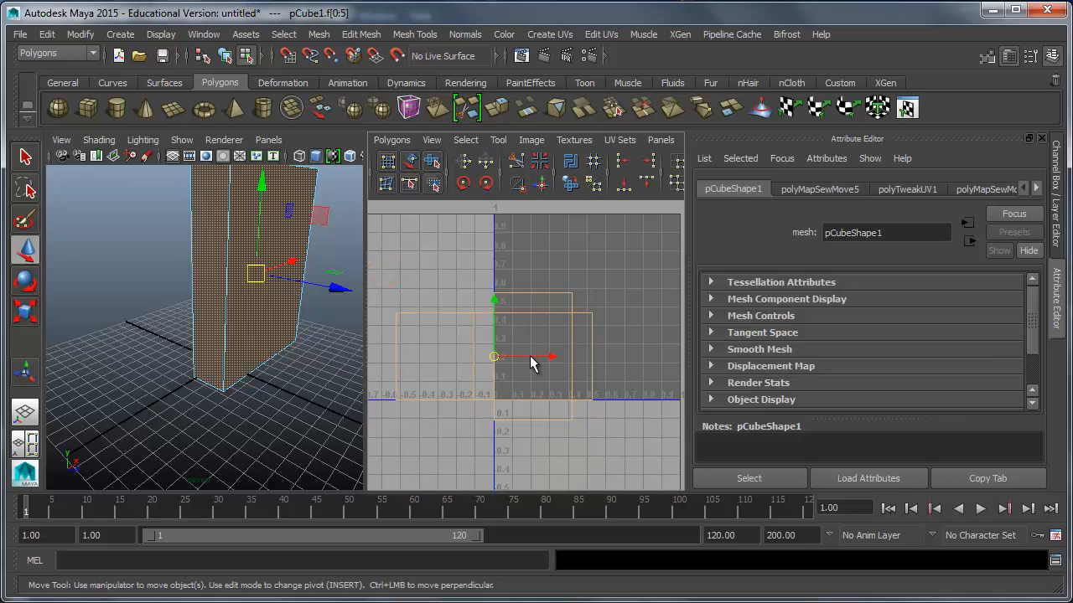
pyautogui.moveTo(531, 362); pyautogui.dragTo(589, 295)
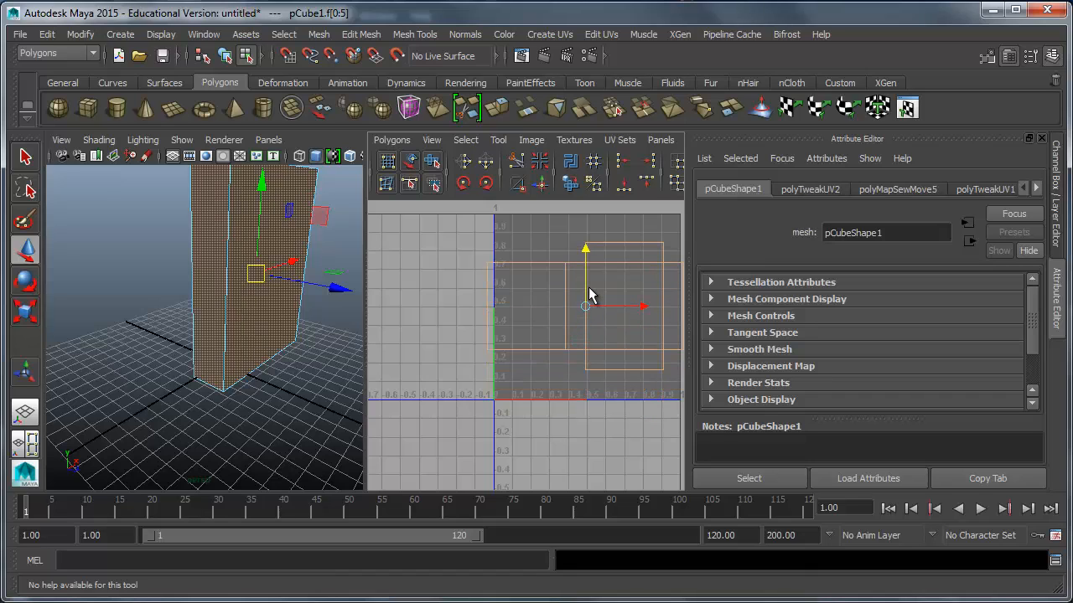
# Scale the unfolded UV shell down uniformly and nudge it sideways so it fits within the 0–1 texture space
pyautogui.keyDown('alt'); pyautogui.moveTo(541, 351); pyautogui.dragTo(513, 358, button='middle'); pyautogui.keyUp('alt')
pyautogui.click(27, 314)
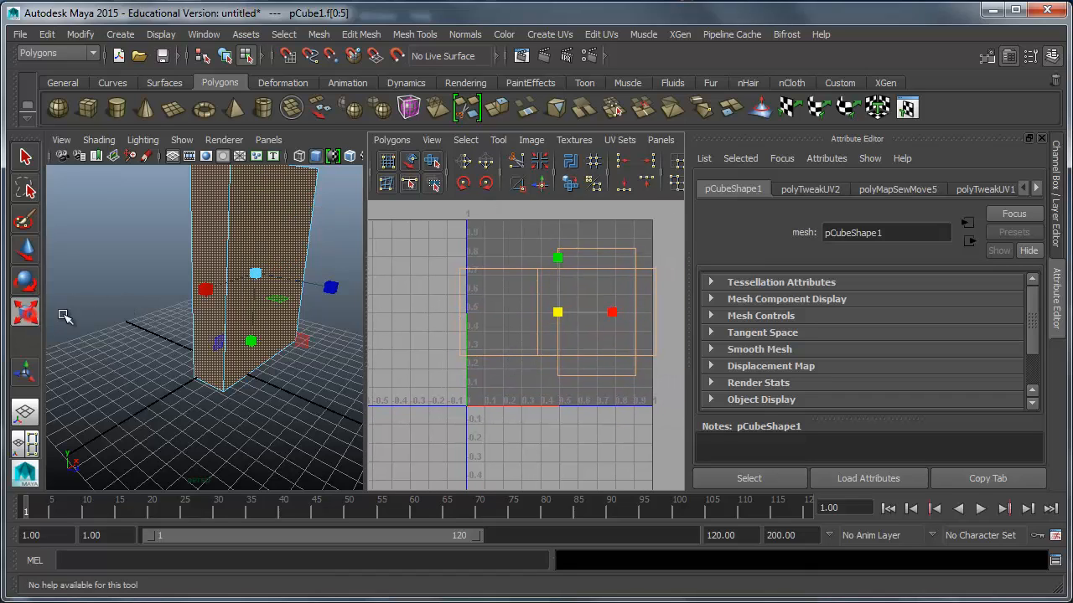
pyautogui.moveTo(558, 314); pyautogui.dragTo(559, 319)
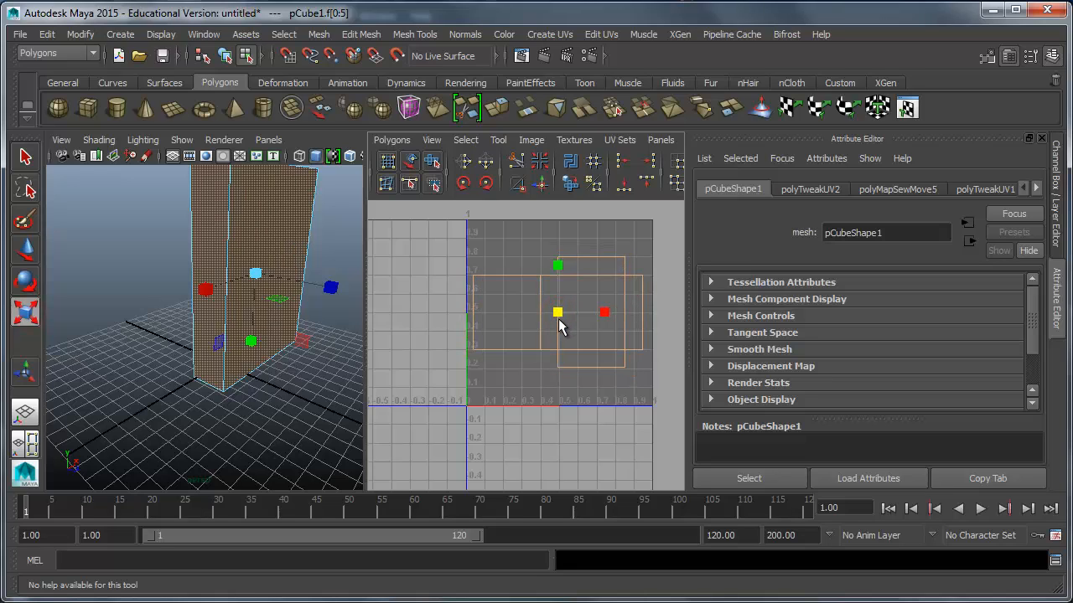
pyautogui.moveTo(580, 319); pyautogui.dragTo(585, 320)
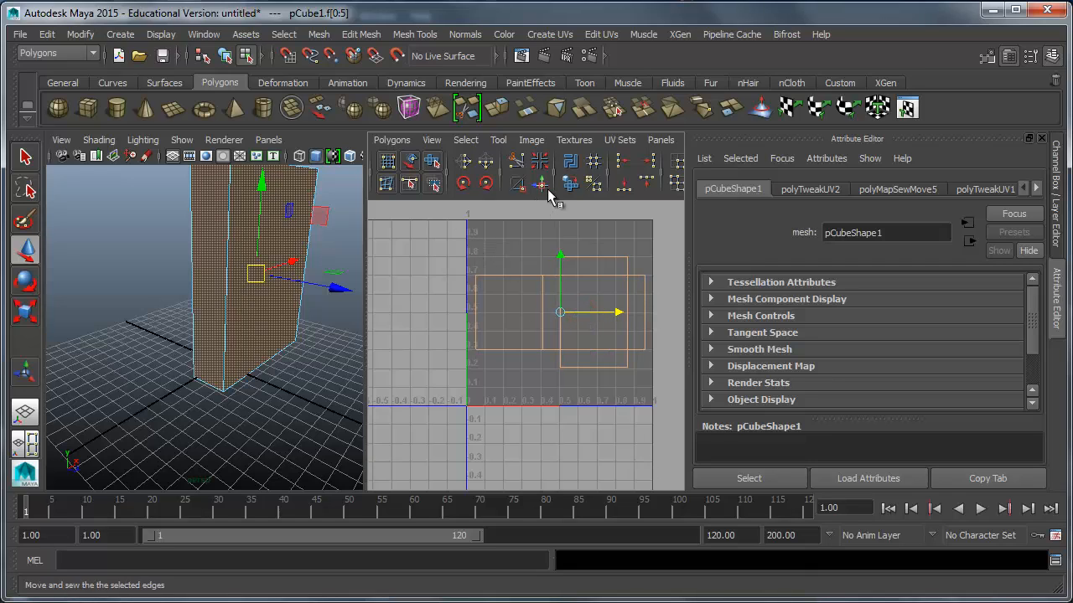
# Select the large front face and the adjacent narrow side face in turn to examine their places in the UV layout
pyautogui.click(286, 234)
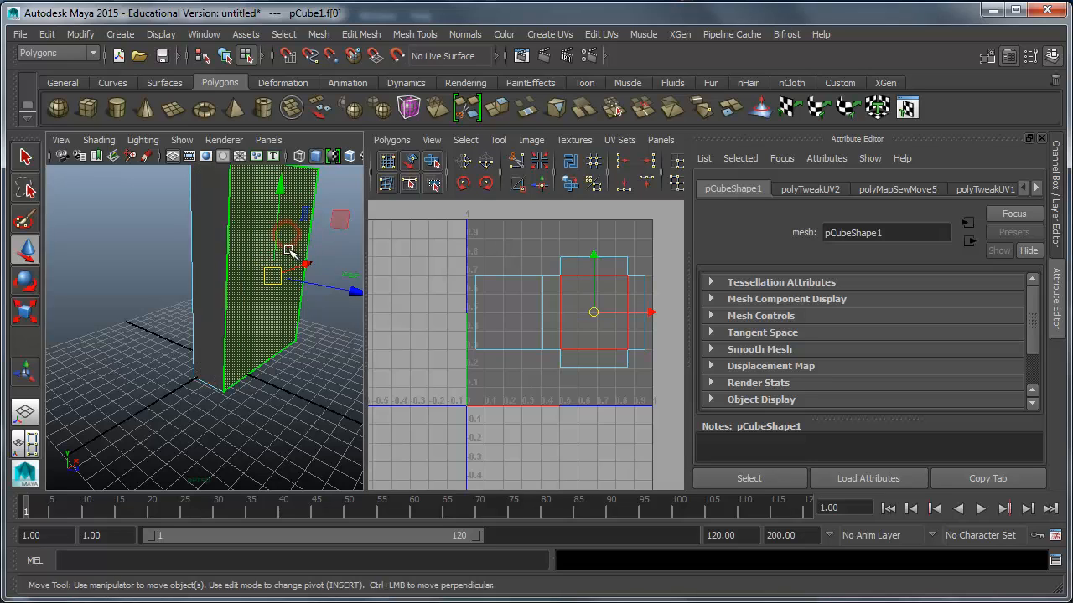
pyautogui.click(213, 247)
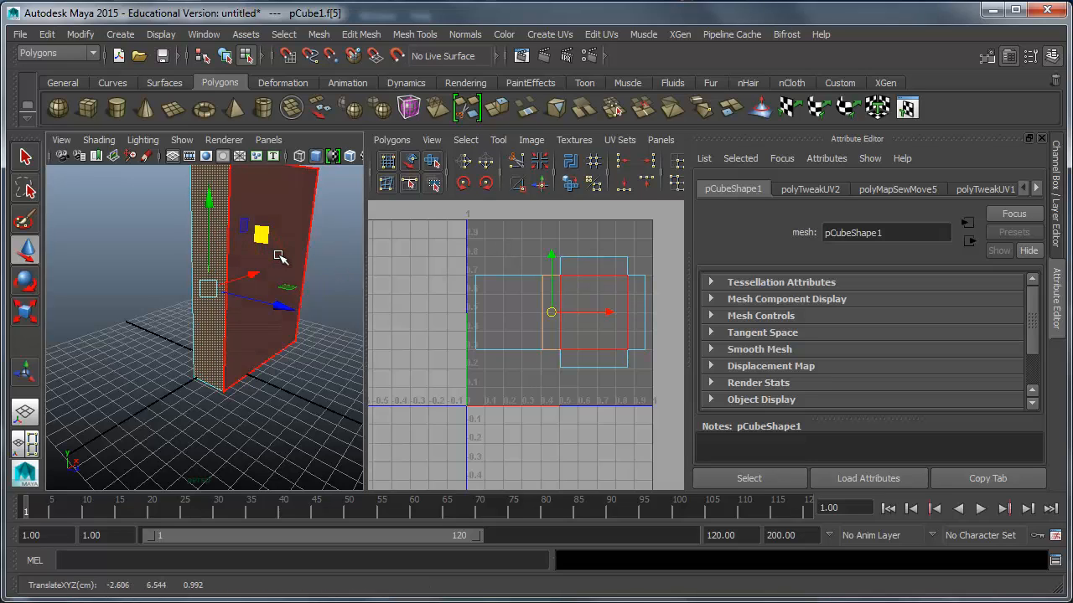
pyautogui.click(285, 259)
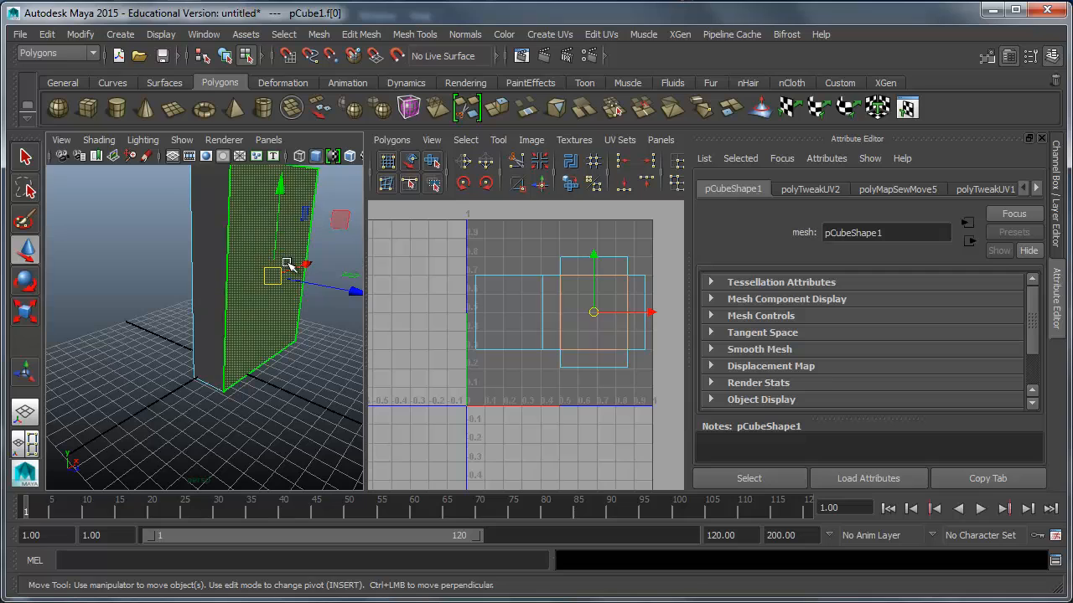
# Select the whole box in object mode and open the Create PSD Network options for it
pyautogui.moveTo(261, 247); pyautogui.dragTo(314, 230, button='right')
pyautogui.click(316, 283)
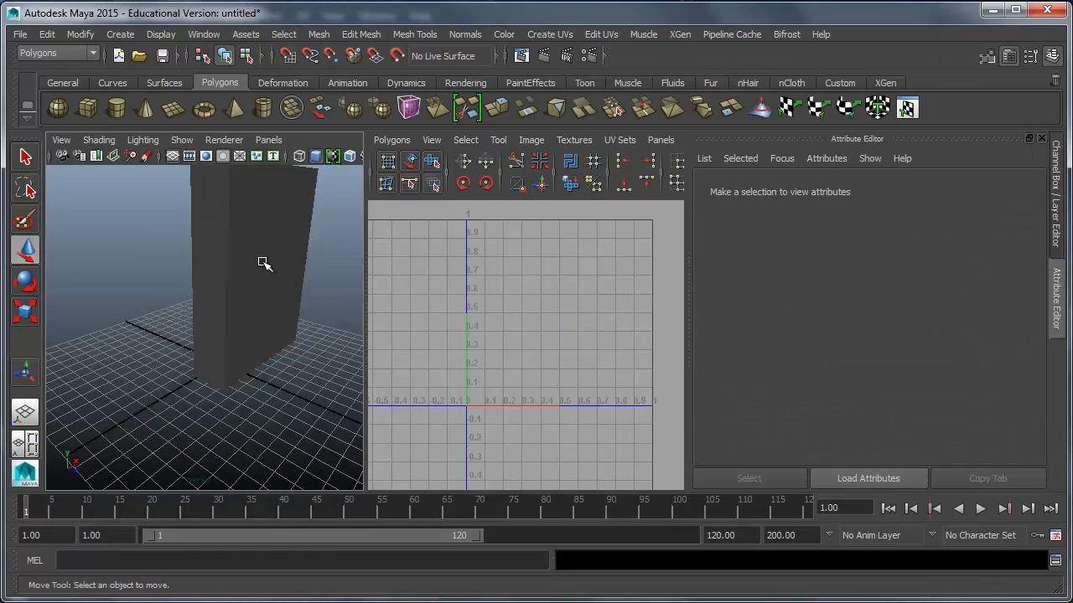
pyautogui.click(262, 264)
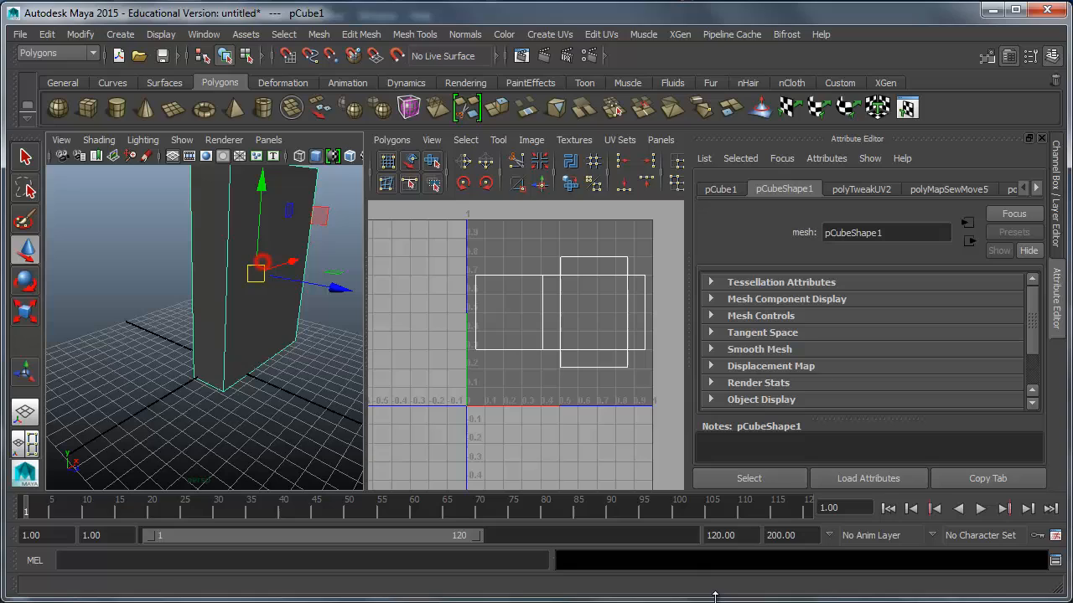
pyautogui.click(533, 142)
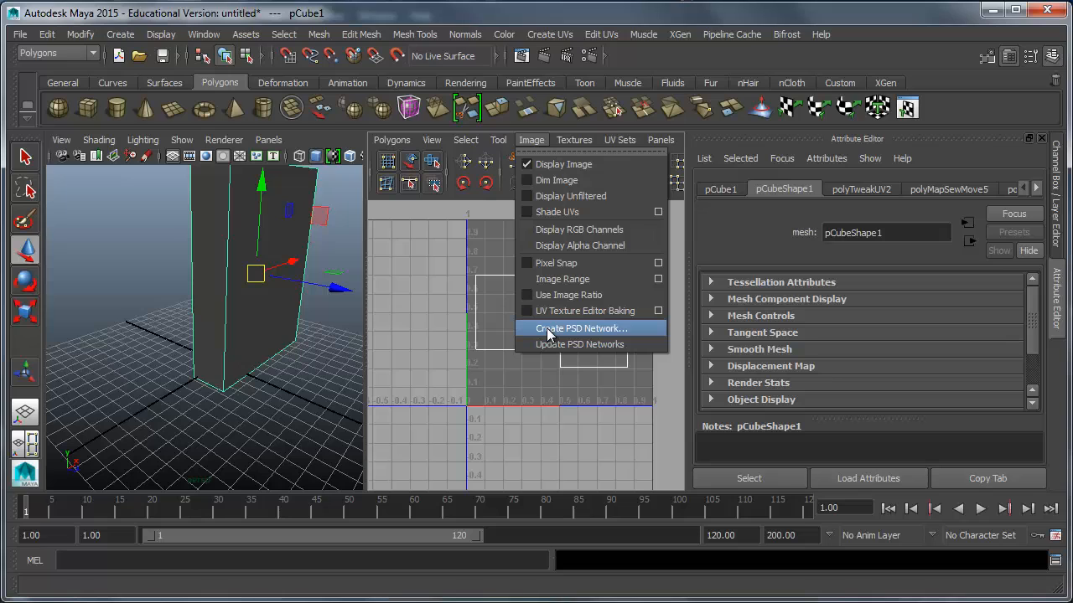
pyautogui.click(549, 331)
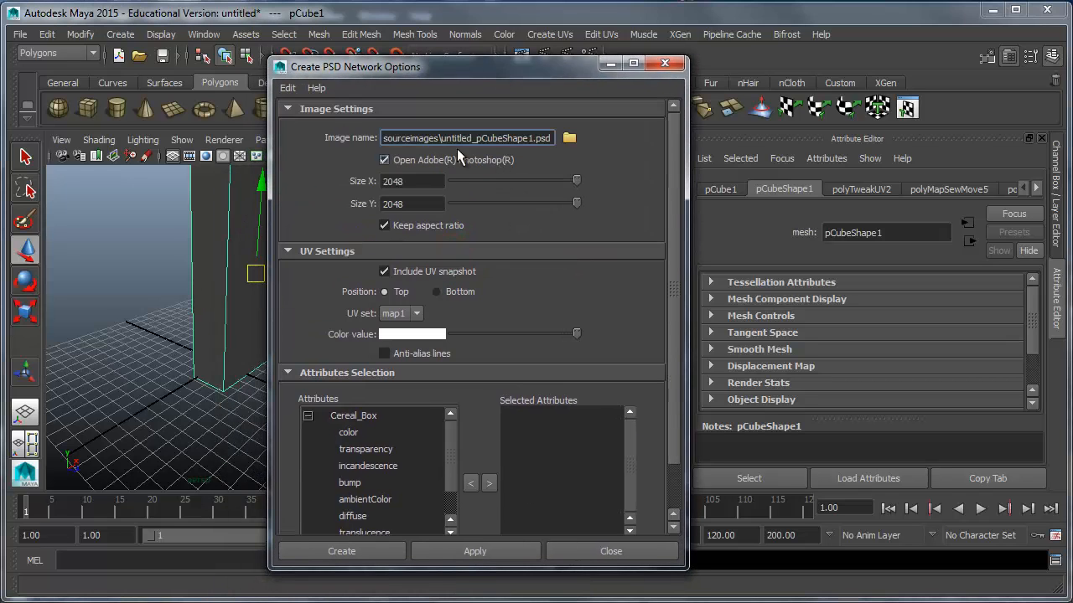
# Set the PSD image name to sourceimages\cerealboxUV.psd, with a size of 2048 by 2048
pyautogui.moveTo(398, 138)
pyautogui.mouseDown()
pyautogui.moveTo(427, 139)
pyautogui.moveTo(383, 138)
pyautogui.mouseUp()
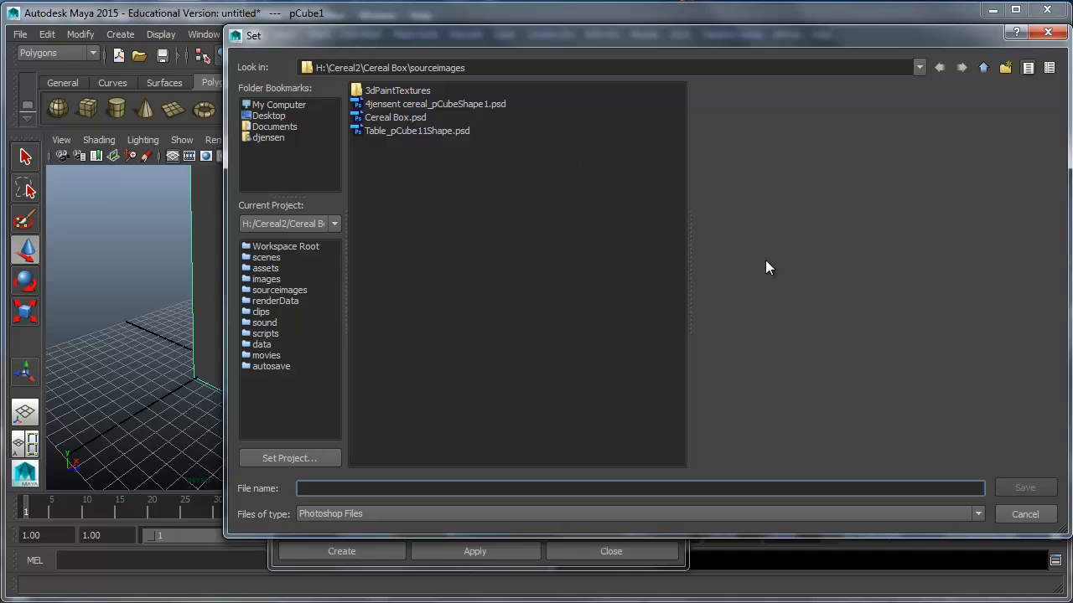
pyautogui.click(1024, 515)
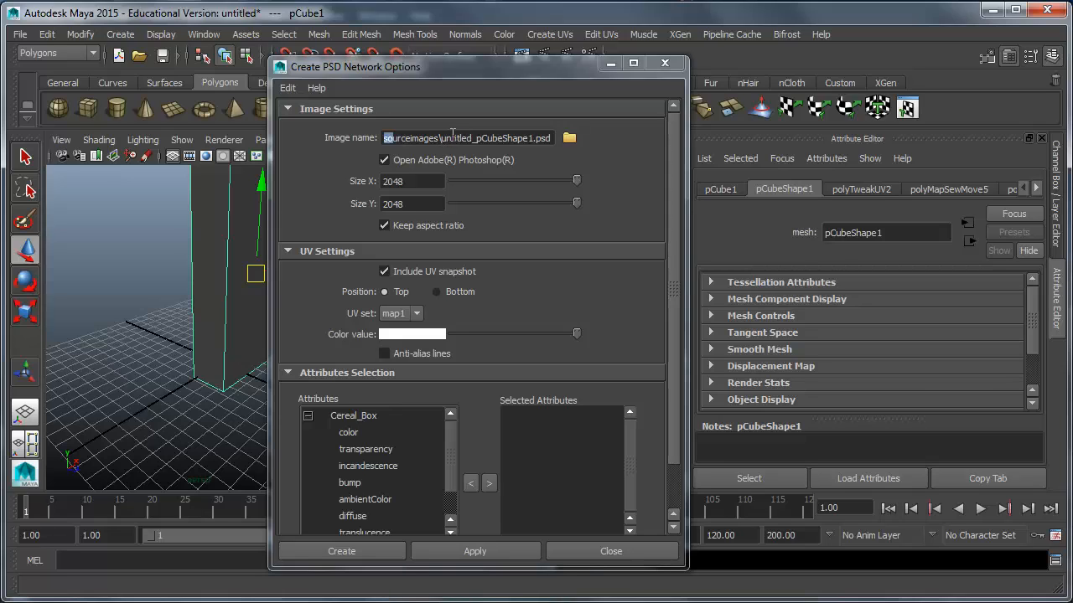
pyautogui.moveTo(441, 138); pyautogui.dragTo(531, 139)
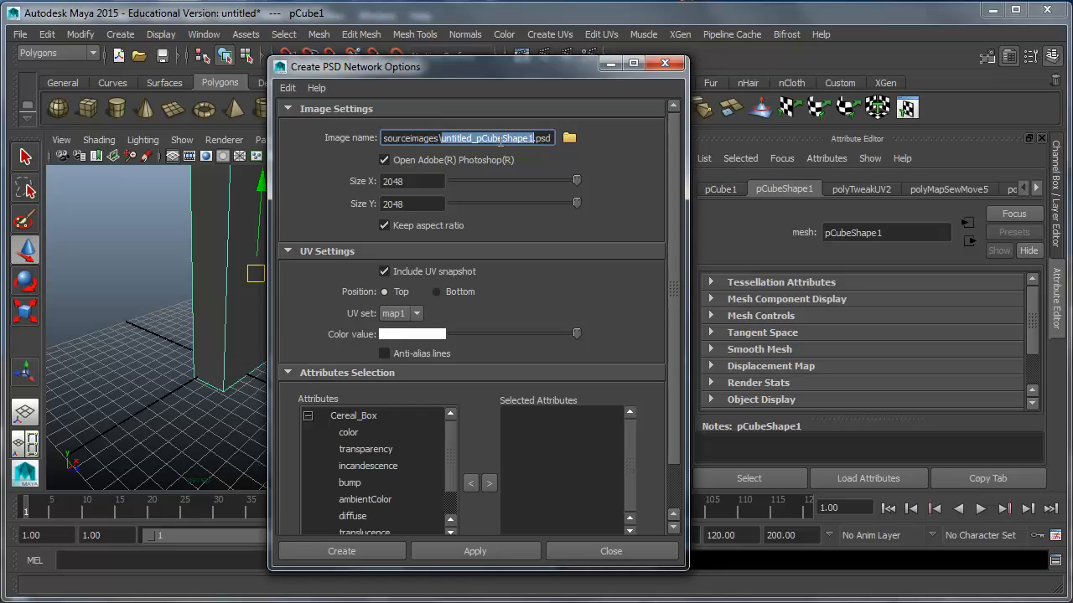
pyautogui.write('cerealboxUV')
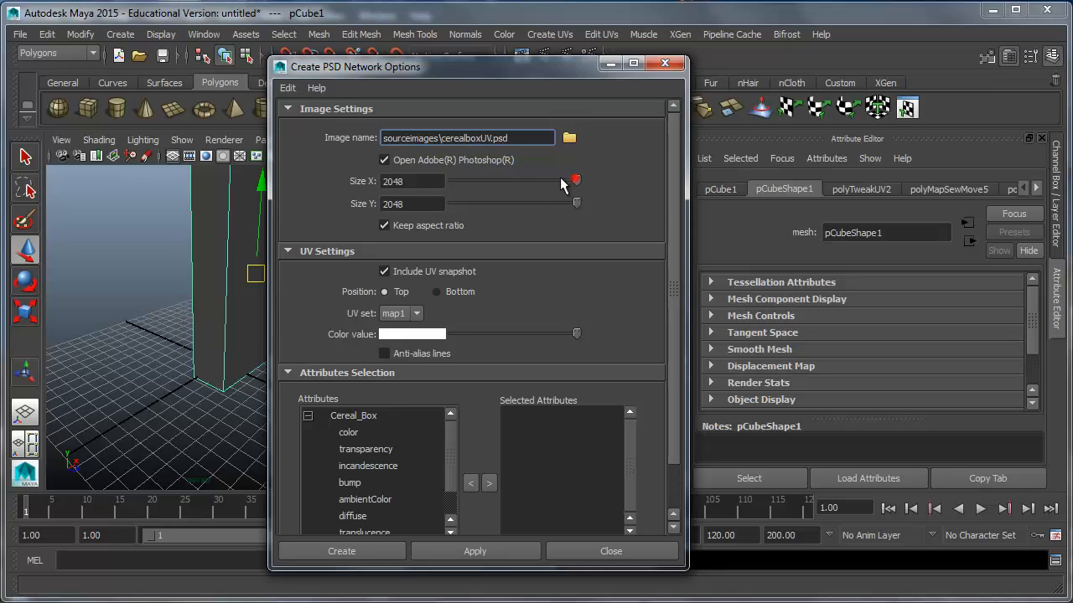
pyautogui.moveTo(560, 180); pyautogui.dragTo(611, 183)
# Add the Cereal_Box material's color attribute to the selected attributes and create the PSD network
pyautogui.scroll(-1, 563, 289)
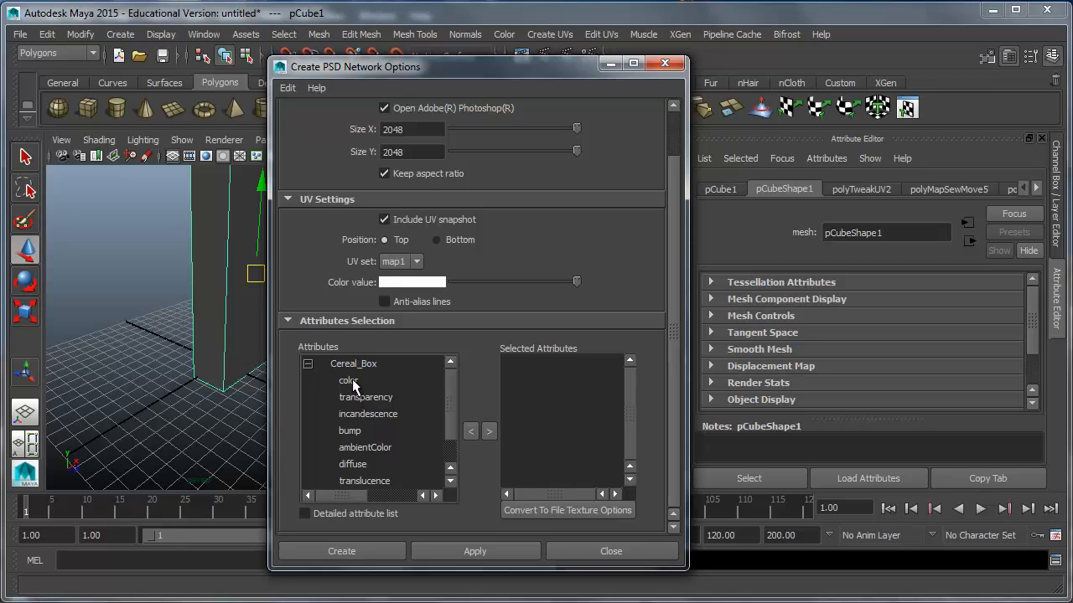
pyautogui.click(349, 380)
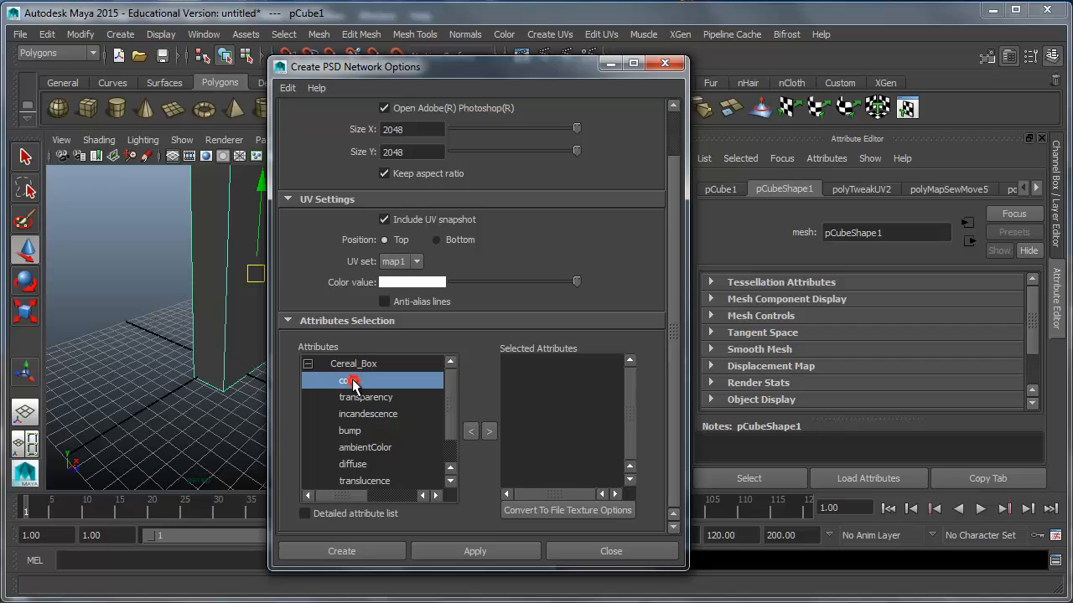
pyautogui.click(490, 432)
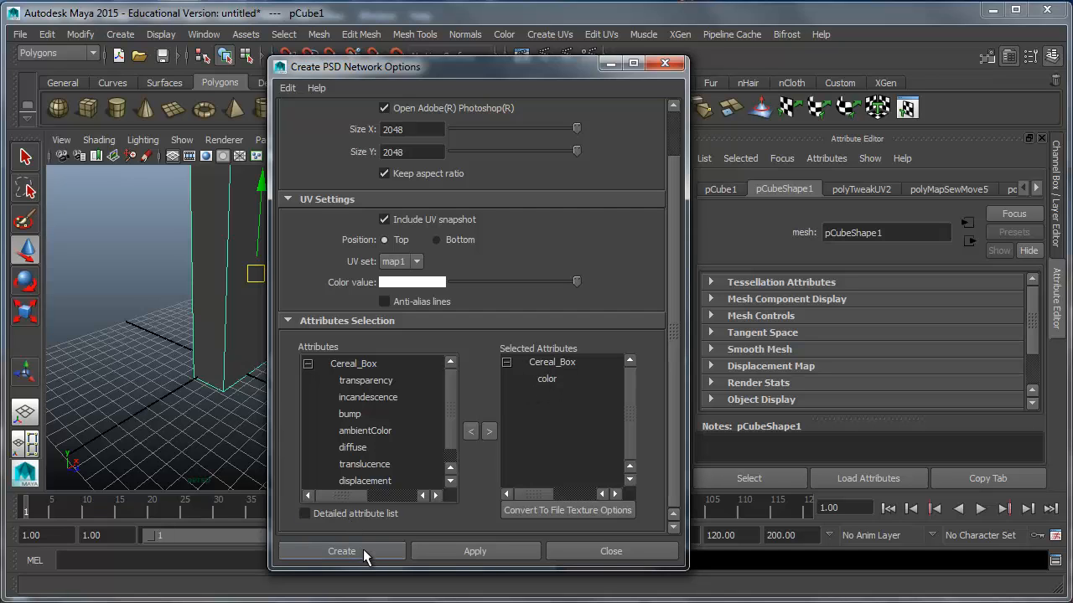
pyautogui.click(341, 551)
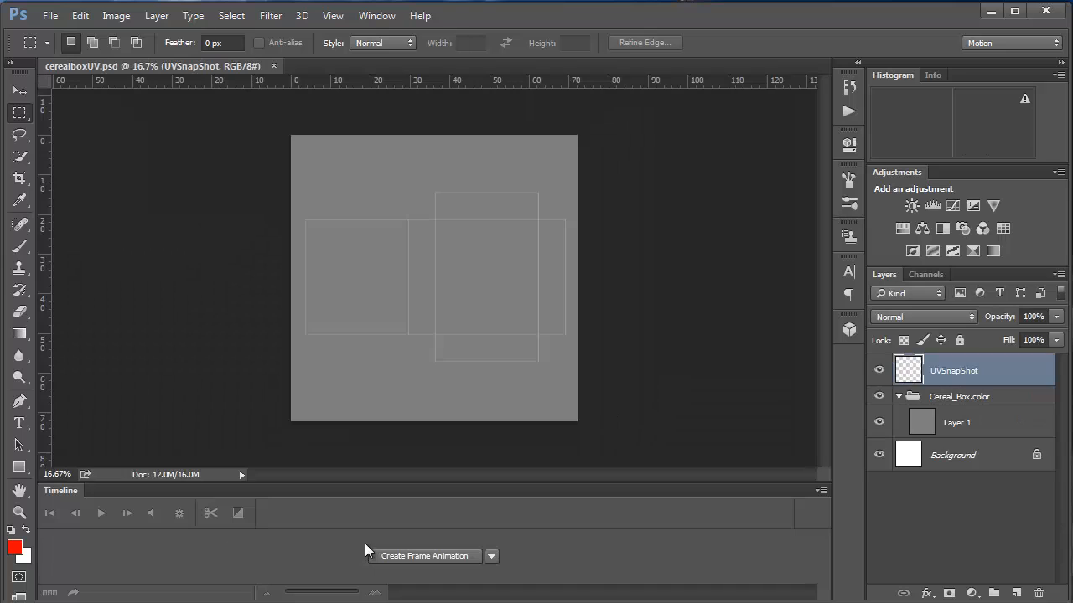
# Examine the box's UV snapshot up close in cerealboxUV.psd in Photoshop
pyautogui.keyDown('alt'); pyautogui.scroll(2, 423, 256); pyautogui.keyUp('alt')
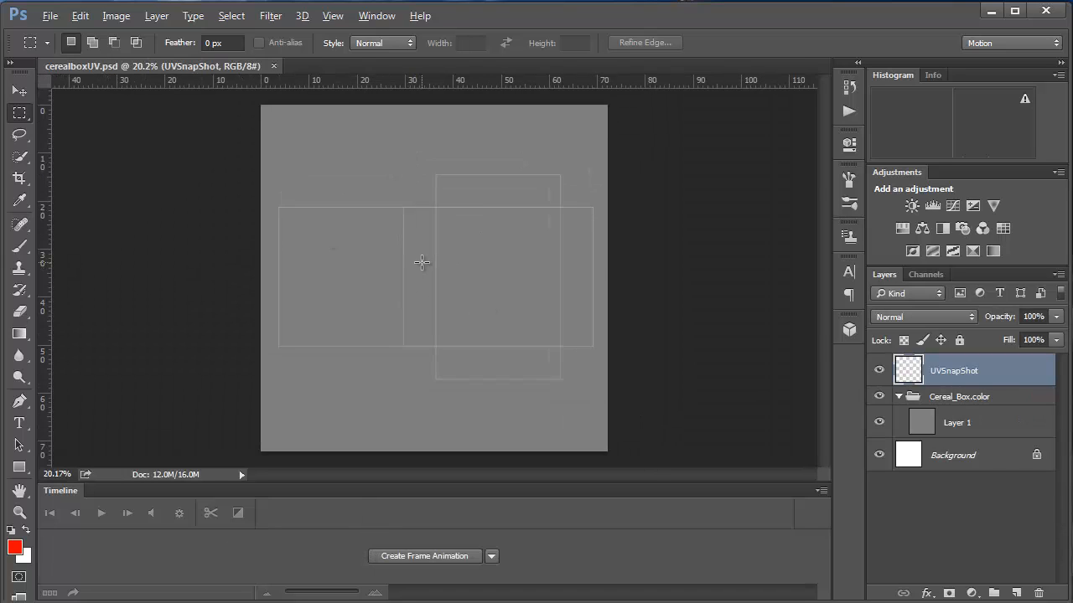
pyautogui.keyDown('alt'); pyautogui.scroll(1, 276, 246); pyautogui.keyUp('alt')
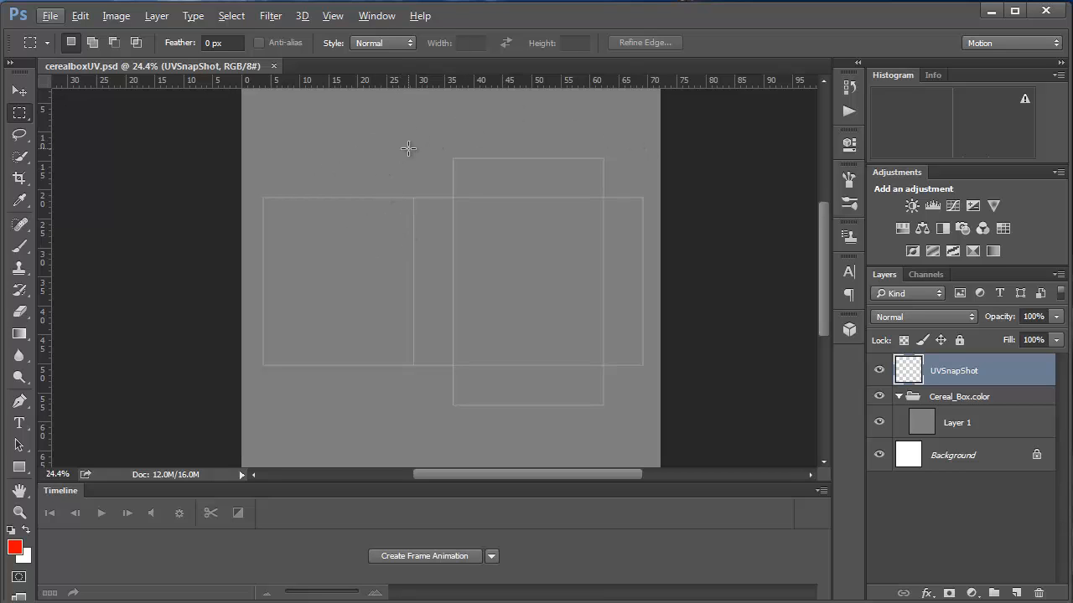
pyautogui.scroll(1, 488, 303)
pyautogui.keyDown('alt'); pyautogui.scroll(2, 488, 310); pyautogui.keyUp('alt')
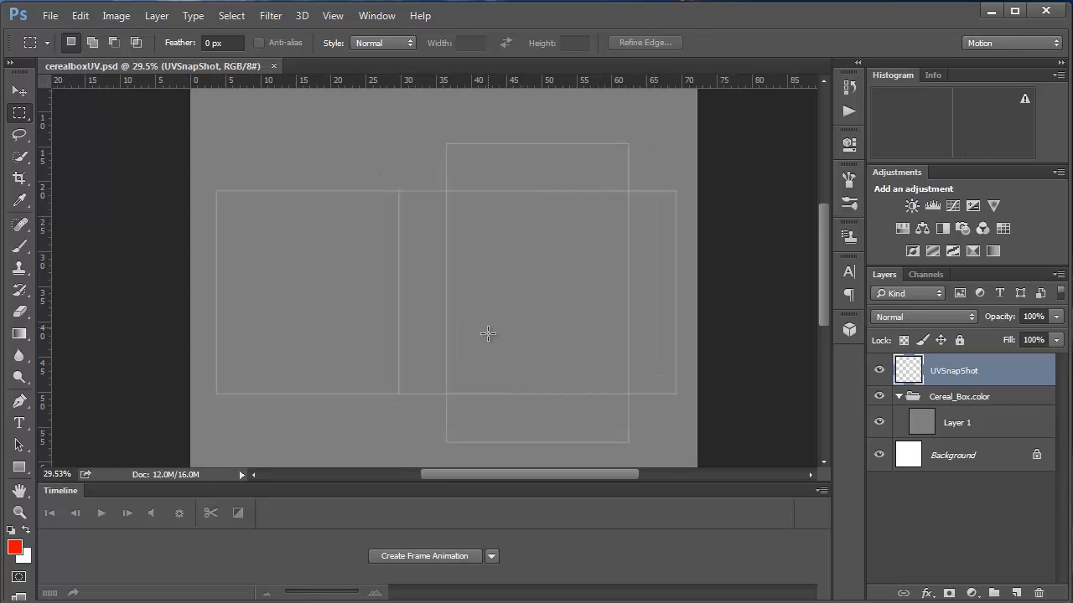
pyautogui.moveTo(481, 341); pyautogui.dragTo(459, 325)
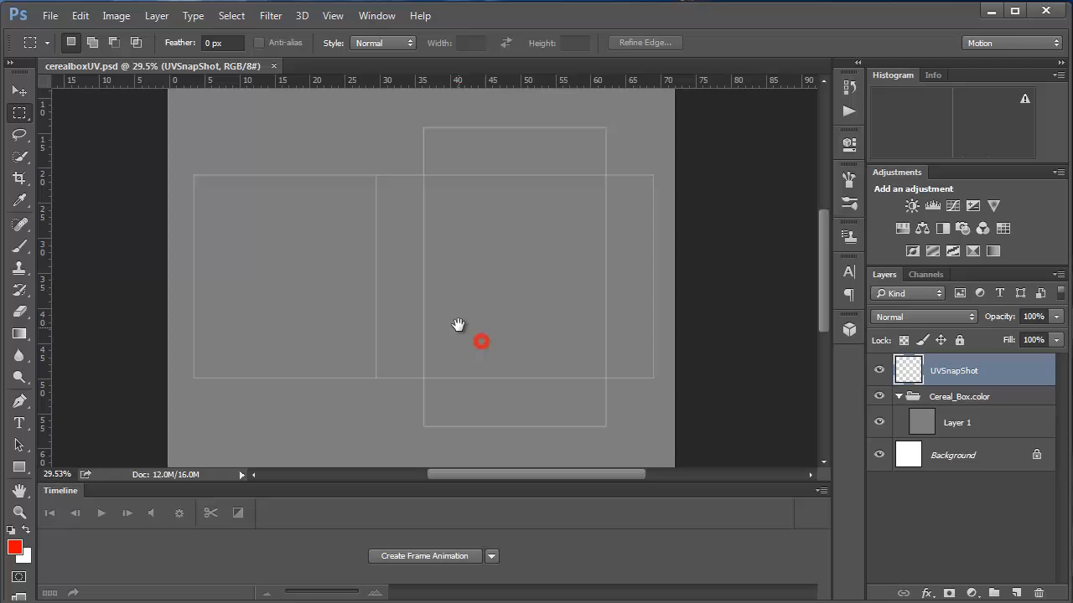
# Move the nutrition facts label on Layer 3 toward the outer edge of the narrow side panel beside the front
pyautogui.click(952, 424)
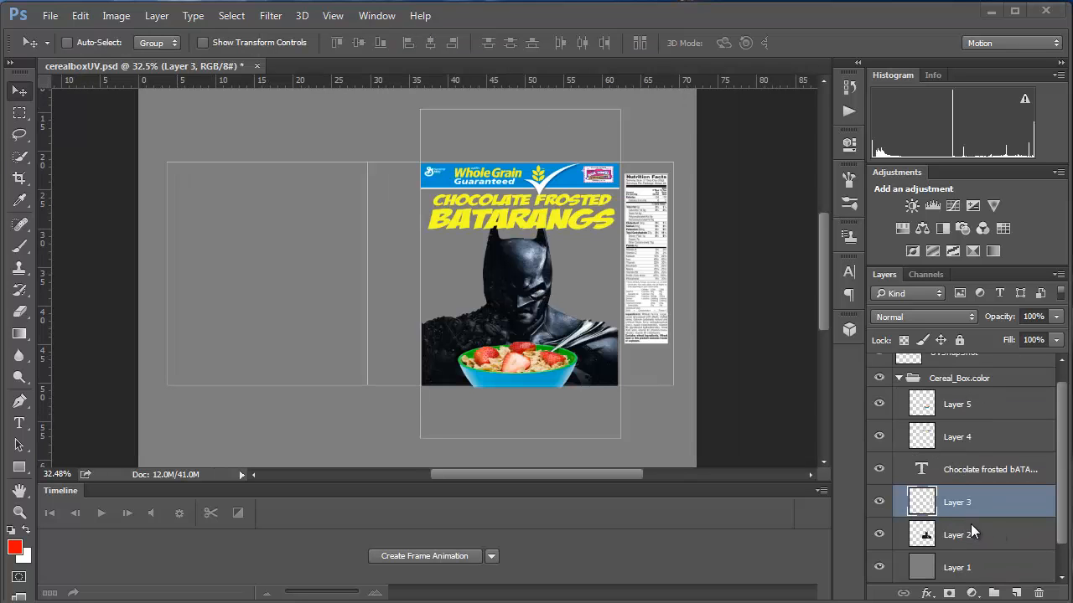
pyautogui.moveTo(521, 292); pyautogui.dragTo(546, 295)
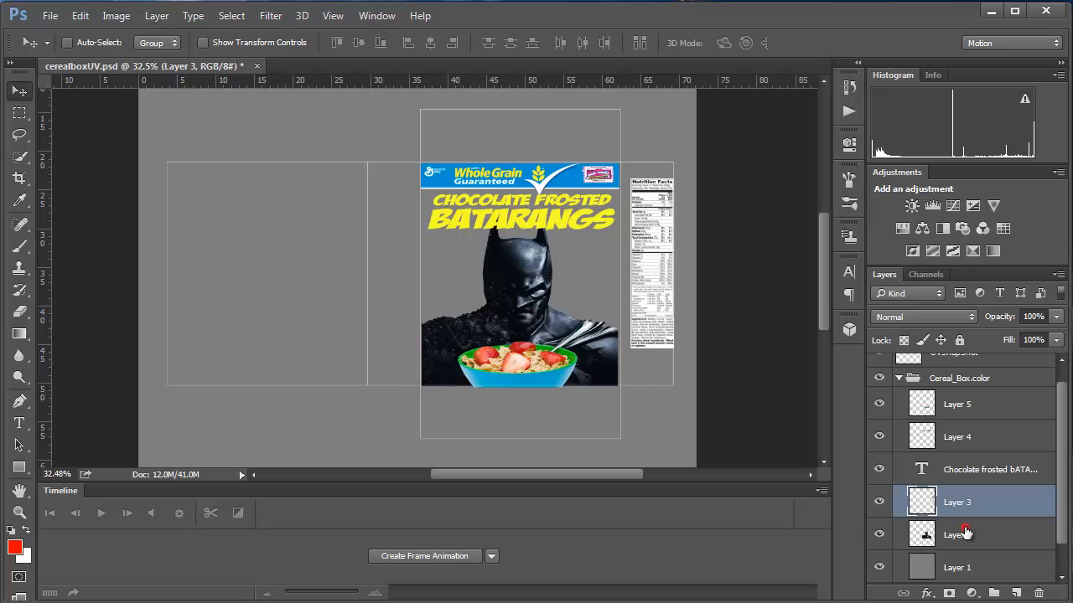
# Reposition the Batman image on Layer 2 and scale it up slightly so it spans the full width of the front panel
pyautogui.click(957, 534)
pyautogui.moveTo(514, 306); pyautogui.dragTo(511, 319)
pyautogui.keyDown('alt'); pyautogui.scroll(2, 437, 362); pyautogui.keyUp('alt')
pyautogui.hotkey('ctrl', 't')
pyautogui.moveTo(653, 394); pyautogui.dragTo(666, 405)
pyautogui.press('Return')
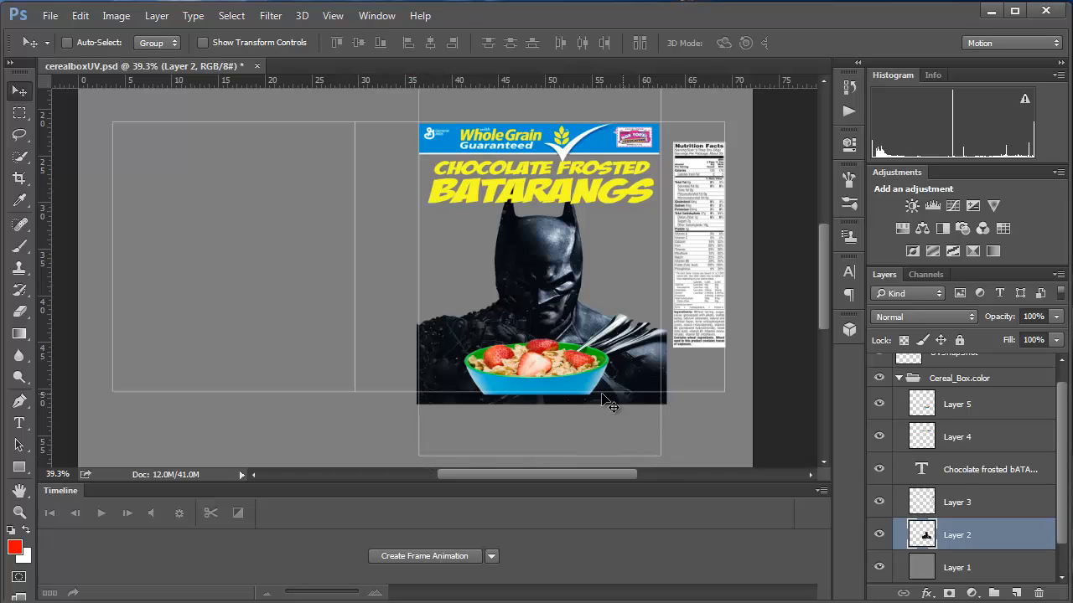
# Delete the strip of the Batman image that extends below the front panel's lower UV edge and clear the selection
pyautogui.click(21, 113)
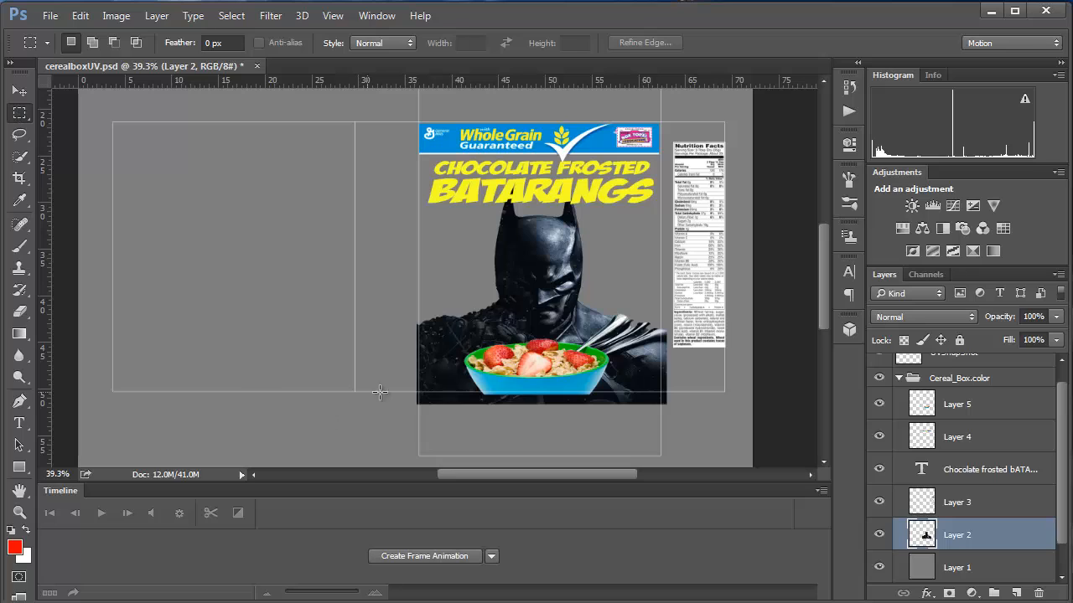
pyautogui.moveTo(386, 392); pyautogui.dragTo(695, 418)
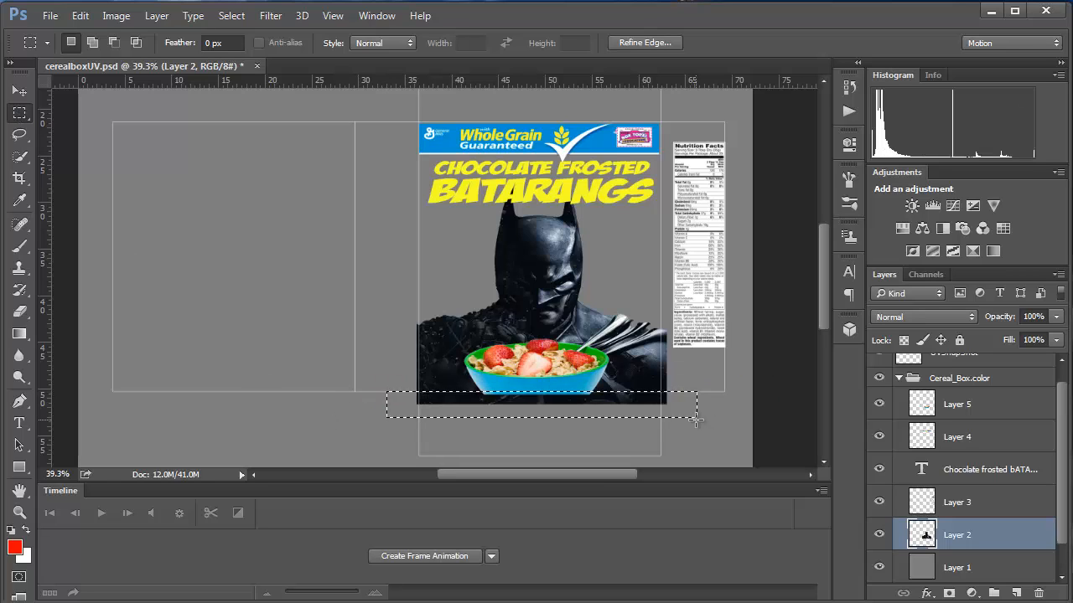
pyautogui.press('Delete')
pyautogui.click(646, 410)
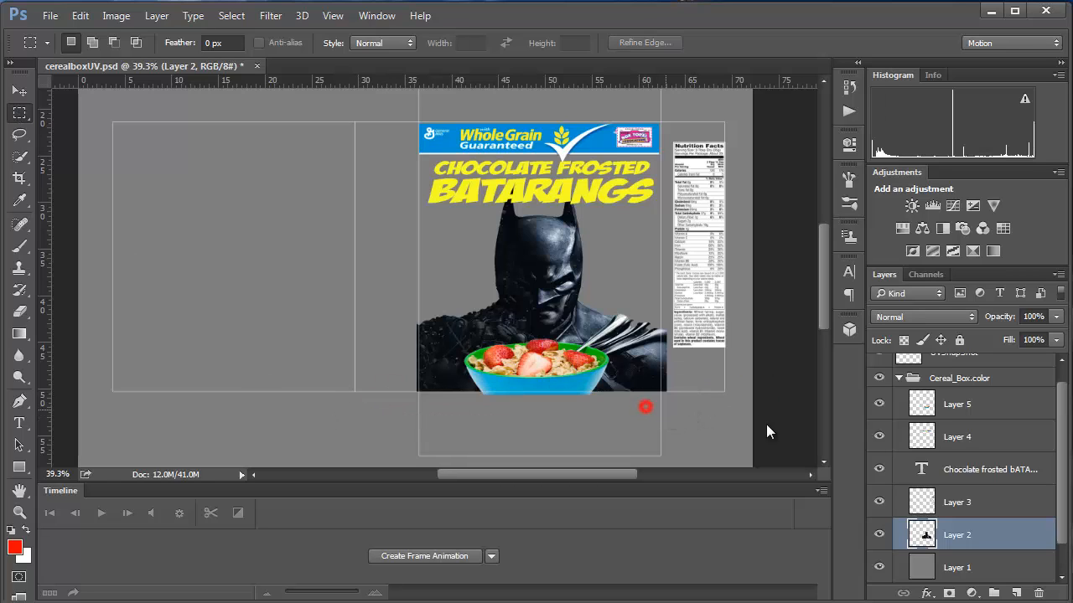
# Nudge the cereal bowl on Layer 5 so it sits centered at the lower edge of the front panel
pyautogui.click(958, 405)
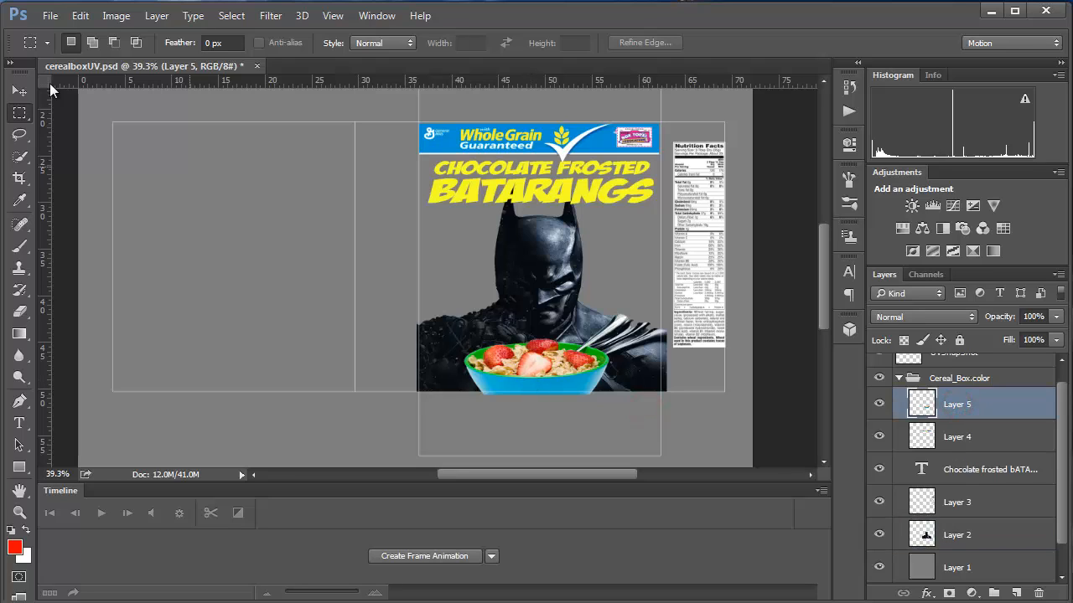
pyautogui.click(26, 95)
pyautogui.moveTo(582, 368); pyautogui.dragTo(587, 371)
pyautogui.press('Left')
pyautogui.press('Left')
pyautogui.press('Left')
pyautogui.press('Left')
pyautogui.press('Left')
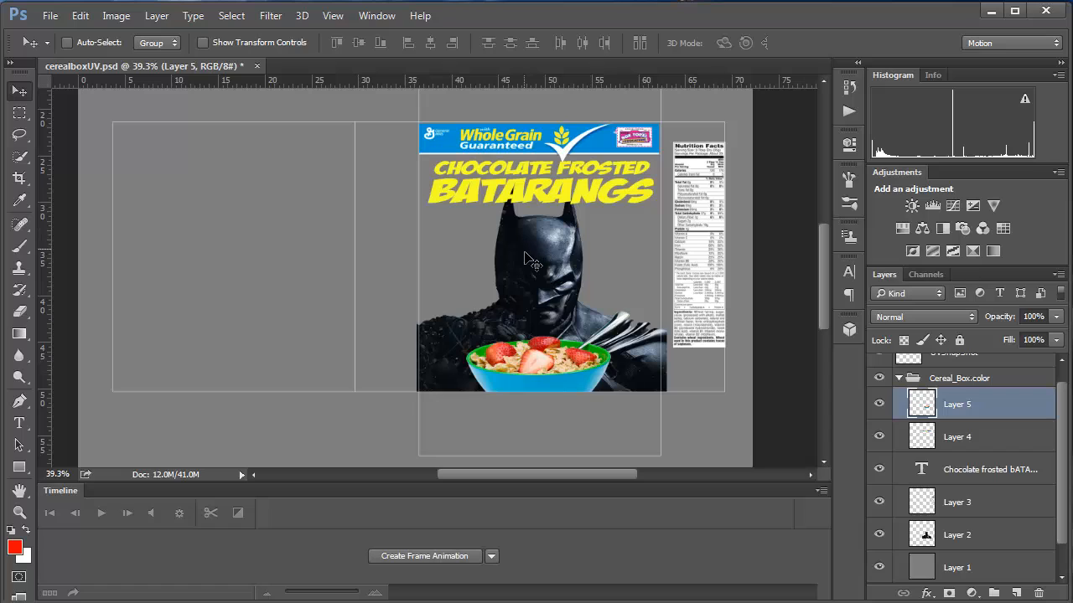
# Add a new layer directly above the gray Layer 1 and choose the Brush tool
pyautogui.scroll(-1, 956, 559)
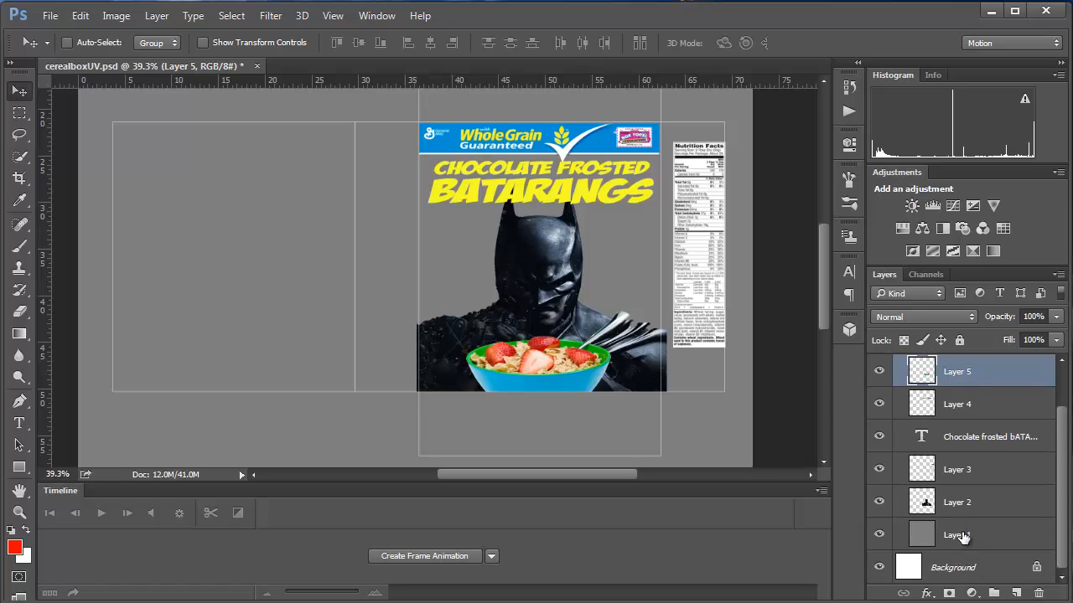
pyautogui.click(961, 536)
pyautogui.click(1016, 593)
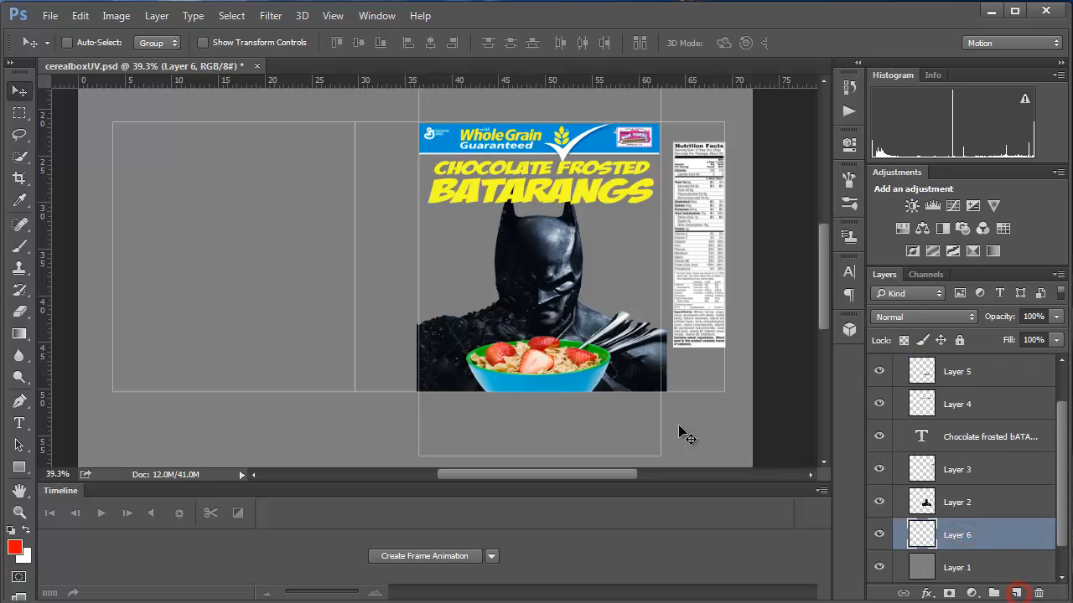
pyautogui.click(17, 160)
pyautogui.click(19, 244)
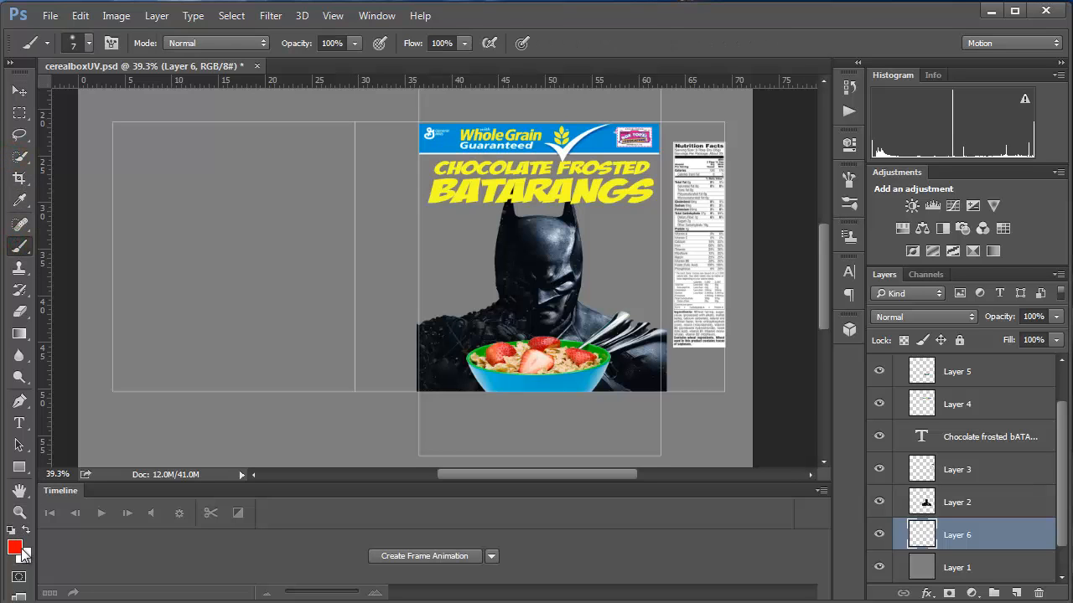
# Set the foreground color to a bright yellow
pyautogui.click(20, 550)
pyautogui.moveTo(501, 292); pyautogui.dragTo(503, 299)
pyautogui.moveTo(447, 210); pyautogui.dragTo(472, 124)
pyautogui.click(675, 115)
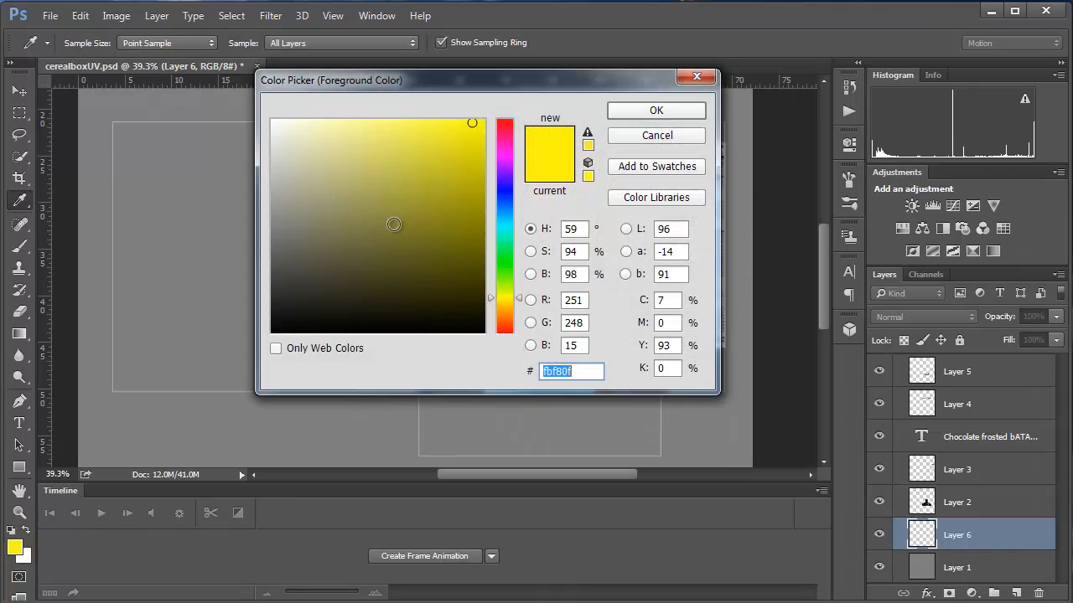
# Set the foreground color to a dark navy blue
pyautogui.moveTo(386, 225); pyautogui.dragTo(273, 257)
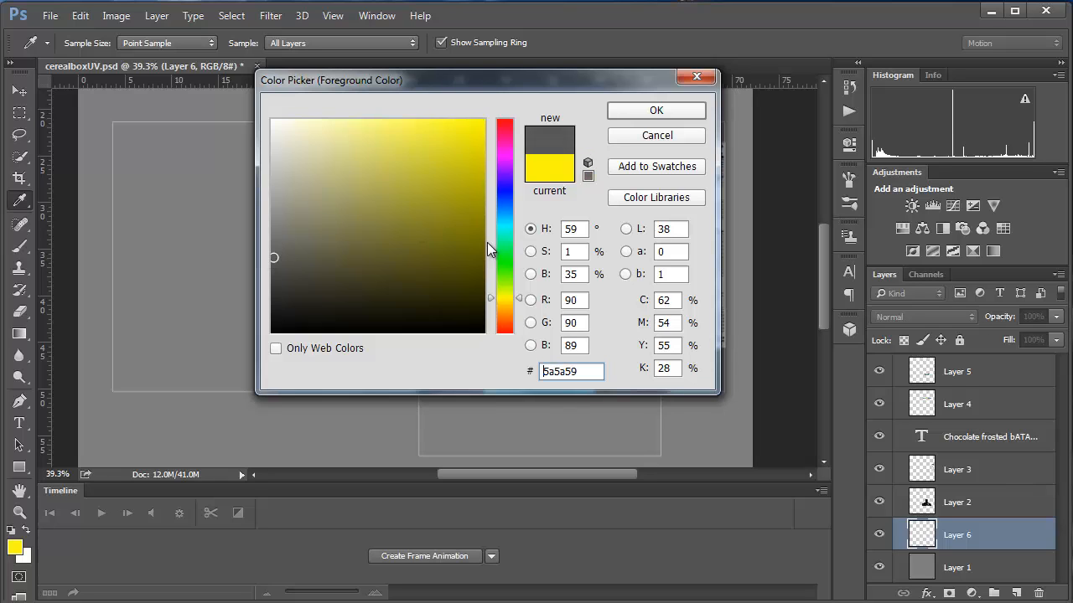
pyautogui.moveTo(503, 241); pyautogui.dragTo(505, 120)
pyautogui.moveTo(442, 147); pyautogui.dragTo(460, 261)
pyautogui.click(503, 196)
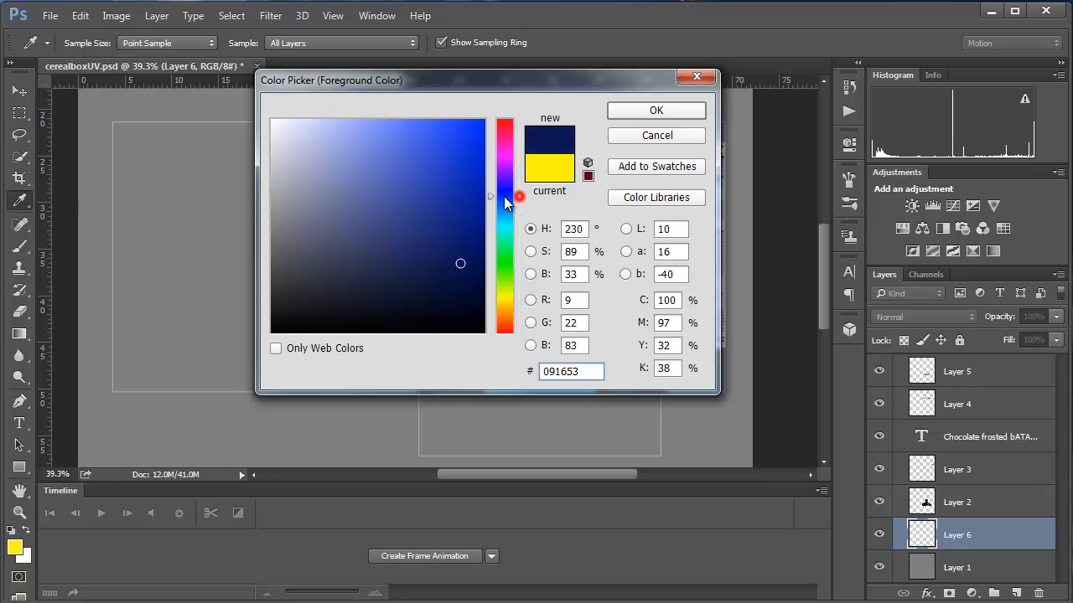
pyautogui.click(437, 141)
pyautogui.click(450, 264)
pyautogui.click(635, 110)
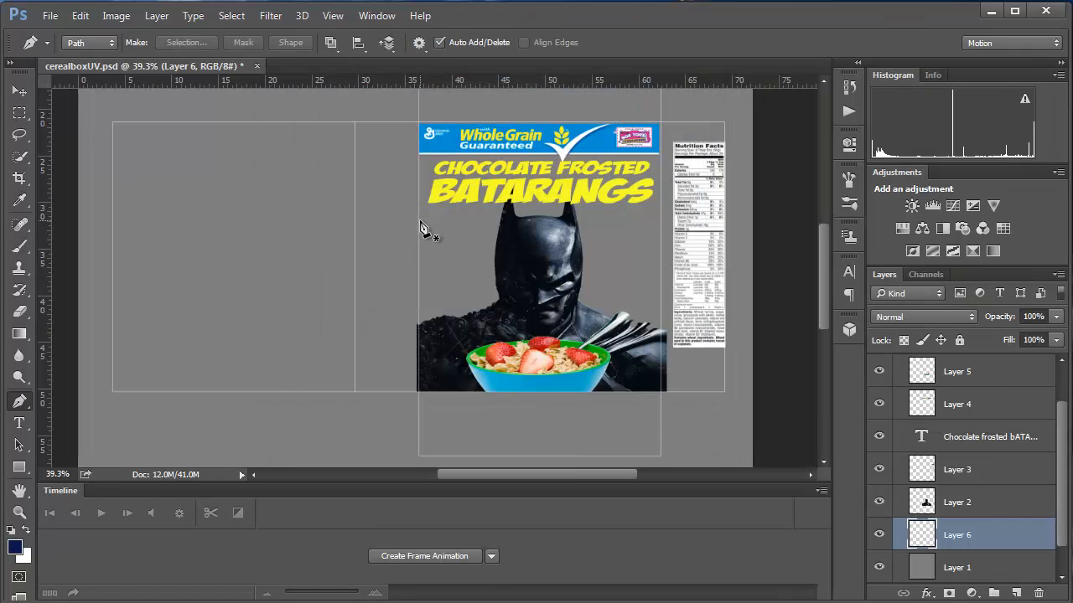
# Enlarge the brush to 200 and paint navy blue on Layer 6 behind the front artwork, the side panels and the lower area
pyautogui.press(']')
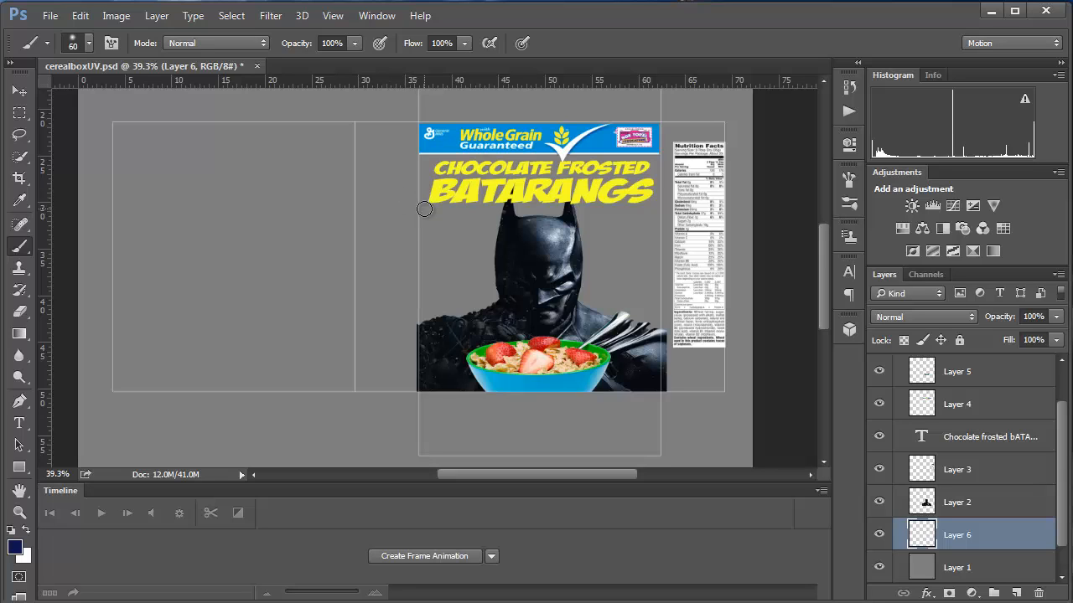
pyautogui.press(']')
pyautogui.press(']')
pyautogui.press(']')
pyautogui.press(']')
pyautogui.press(']')
pyautogui.press(']')
pyautogui.press(']')
pyautogui.press(']')
pyautogui.moveTo(400, 141)
pyautogui.mouseDown()
pyautogui.moveTo(651, 152)
pyautogui.moveTo(369, 184)
pyautogui.moveTo(730, 210)
pyautogui.moveTo(310, 268)
pyautogui.moveTo(276, 283)
pyautogui.moveTo(427, 289)
pyautogui.moveTo(304, 395)
pyautogui.moveTo(387, 400)
pyautogui.mouseUp()
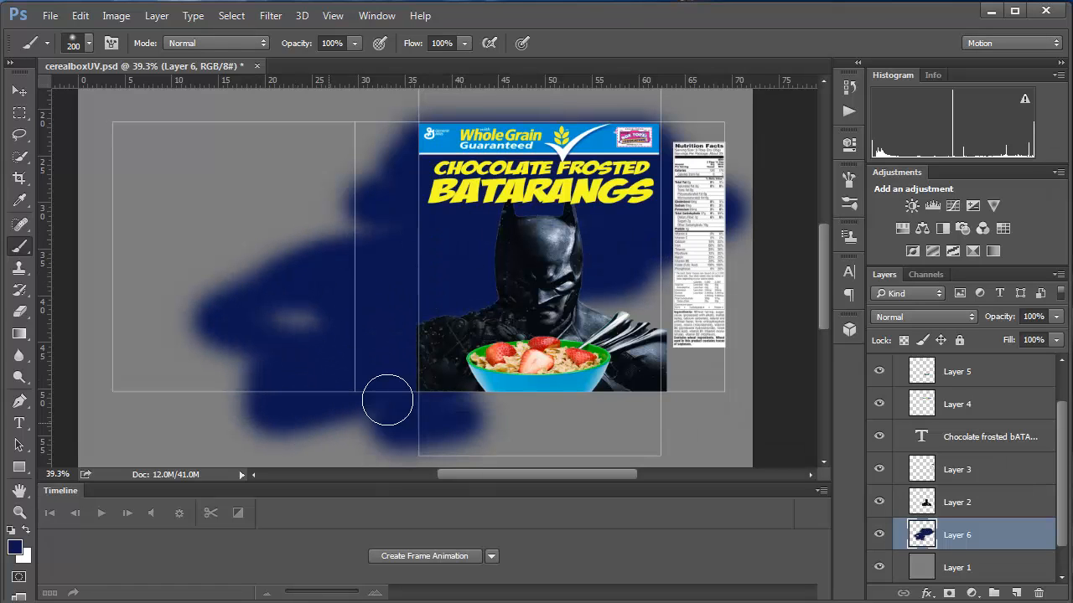
pyautogui.moveTo(679, 378)
pyautogui.mouseDown()
pyautogui.moveTo(426, 363)
pyautogui.moveTo(758, 243)
pyautogui.moveTo(761, 183)
pyautogui.moveTo(727, 325)
pyautogui.moveTo(629, 178)
pyautogui.moveTo(355, 120)
pyautogui.moveTo(391, 126)
pyautogui.mouseUp()
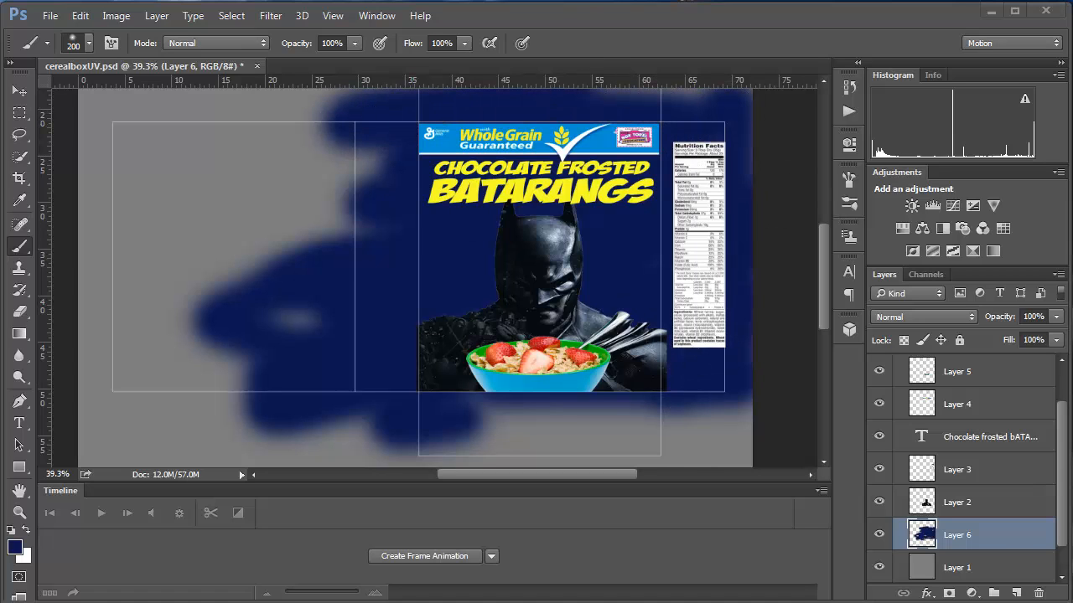
pyautogui.moveTo(687, 444); pyautogui.dragTo(629, 450)
pyautogui.click(639, 453)
pyautogui.moveTo(455, 428)
pyautogui.mouseDown()
pyautogui.moveTo(269, 355)
pyautogui.moveTo(212, 319)
pyautogui.moveTo(125, 402)
pyautogui.moveTo(347, 268)
pyautogui.moveTo(432, 239)
pyautogui.mouseUp()
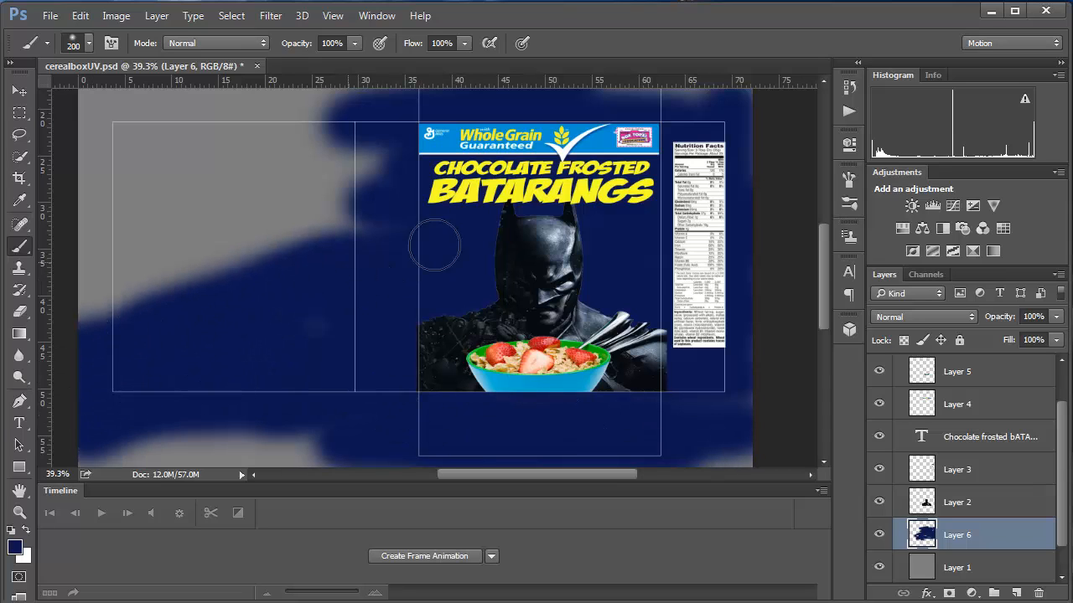
# Identify the nutrition facts layer by toggling its visibility, and shift the label slightly to center it on its side panel
pyautogui.click(972, 471)
pyautogui.click(879, 469)
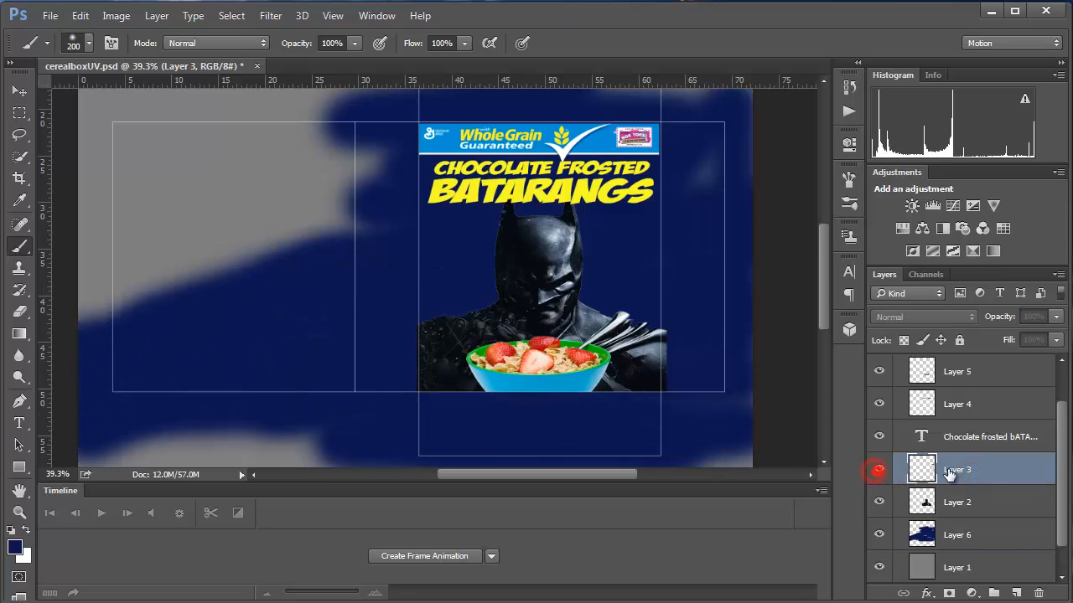
pyautogui.click(879, 470)
pyautogui.press('v')
pyautogui.moveTo(690, 254)
pyautogui.mouseDown()
pyautogui.moveTo(685, 242)
pyautogui.moveTo(684, 255)
pyautogui.mouseUp()
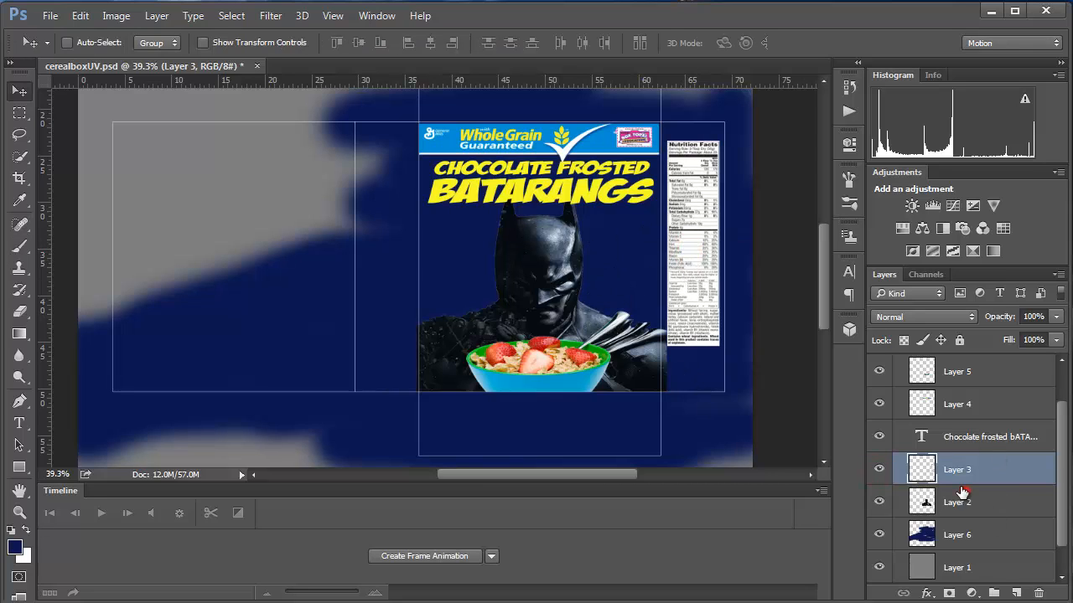
# Trim away the part of the Batman image on Layer 2 that overhangs the front panel's edge beside the nutrition label
pyautogui.click(962, 499)
pyautogui.click(19, 112)
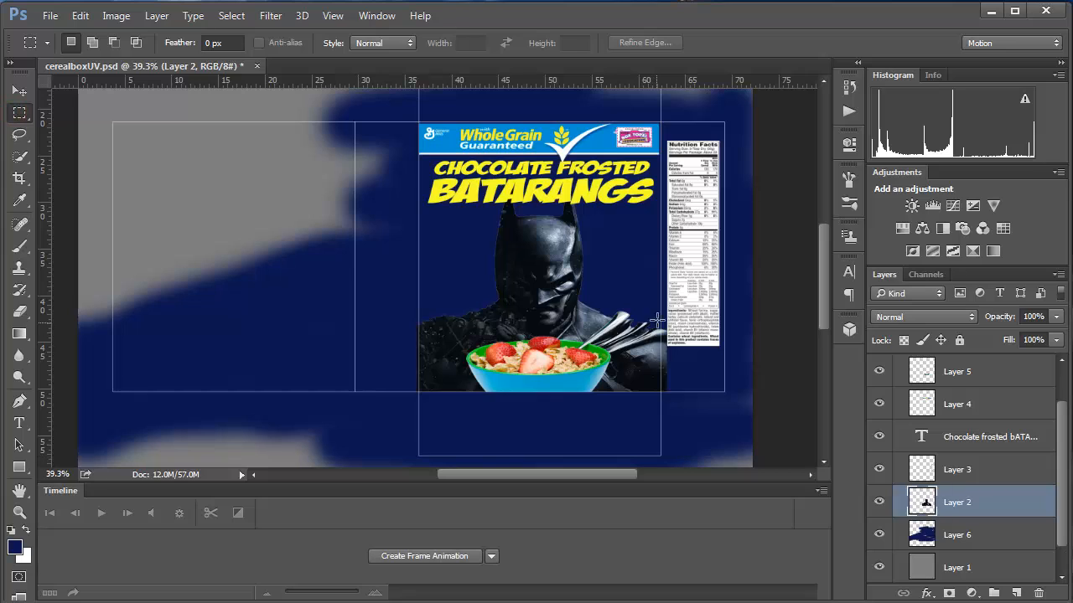
pyautogui.moveTo(661, 309); pyautogui.dragTo(712, 430)
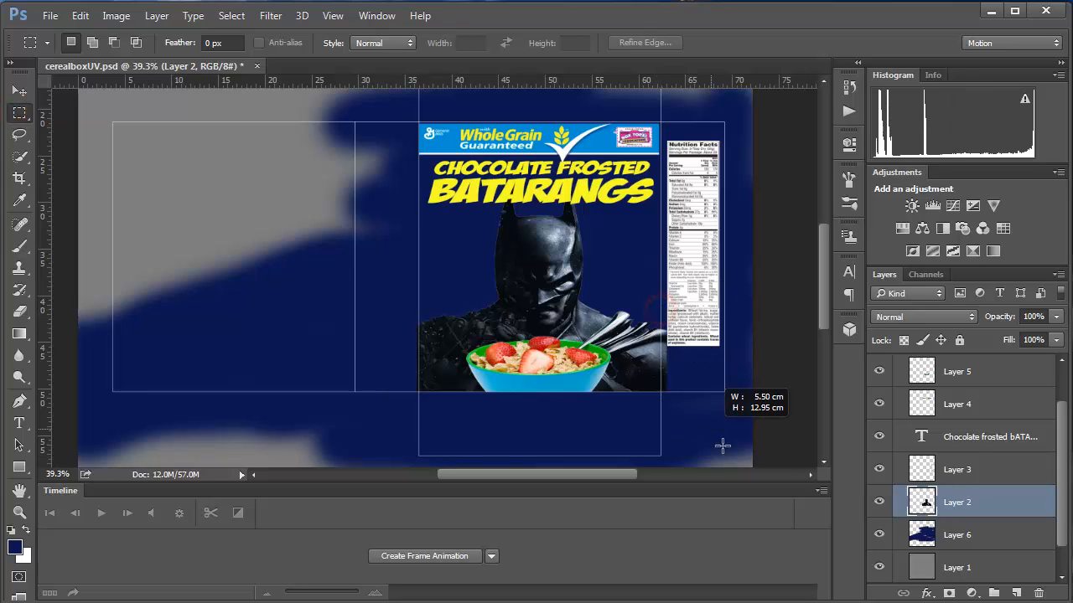
pyautogui.click(668, 368)
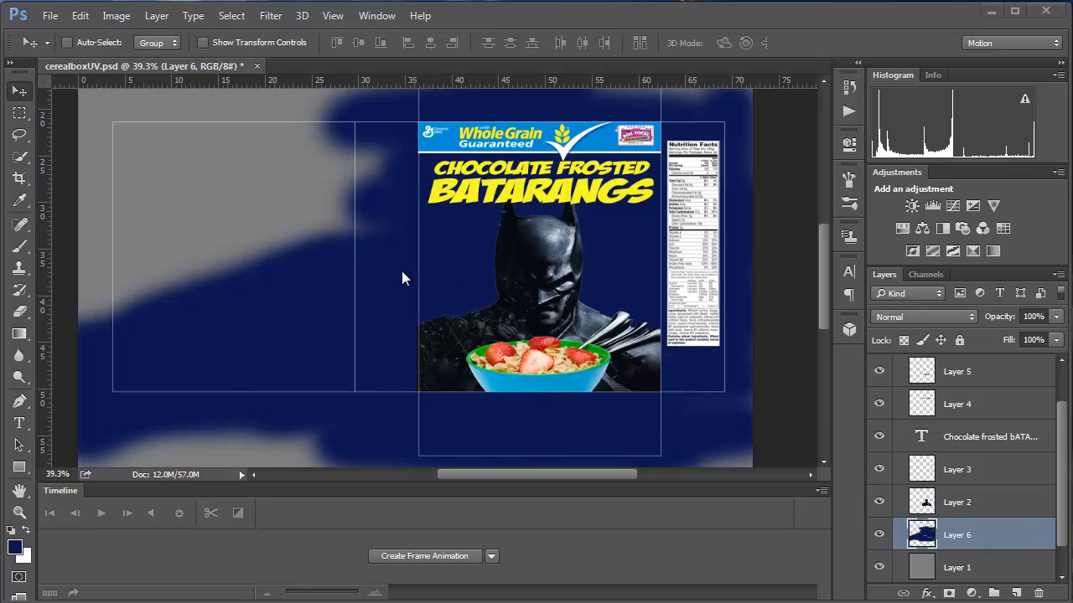
# Paint the remaining gray areas within and around the box's UV outlines navy blue on Layer 6
pyautogui.click(307, 268)
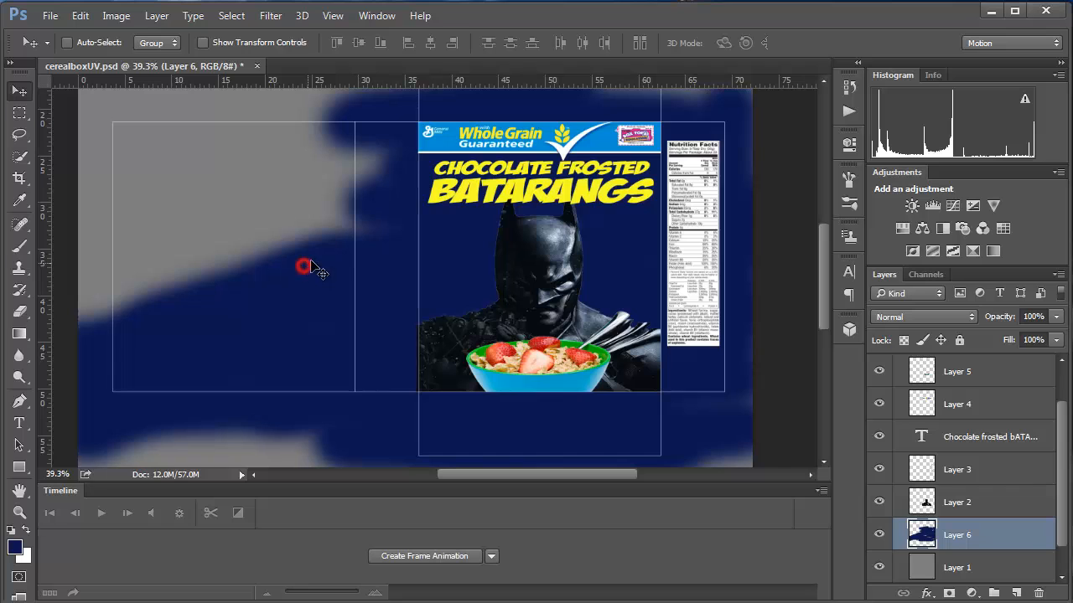
pyautogui.press('b')
pyautogui.moveTo(333, 249)
pyautogui.mouseDown()
pyautogui.moveTo(118, 235)
pyautogui.moveTo(103, 287)
pyautogui.moveTo(175, 139)
pyautogui.moveTo(58, 263)
pyautogui.moveTo(287, 144)
pyautogui.moveTo(364, 131)
pyautogui.moveTo(38, 168)
pyautogui.moveTo(192, 383)
pyautogui.moveTo(459, 373)
pyautogui.moveTo(680, 412)
pyautogui.mouseUp()
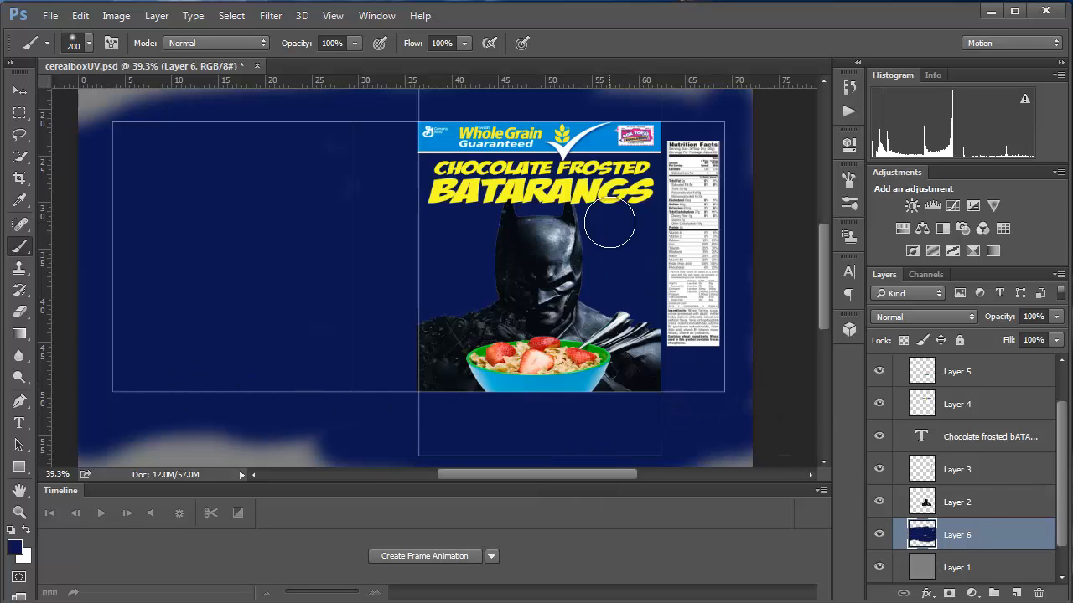
pyautogui.moveTo(663, 112)
pyautogui.mouseDown()
pyautogui.moveTo(666, 102)
pyautogui.moveTo(638, 113)
pyautogui.mouseUp()
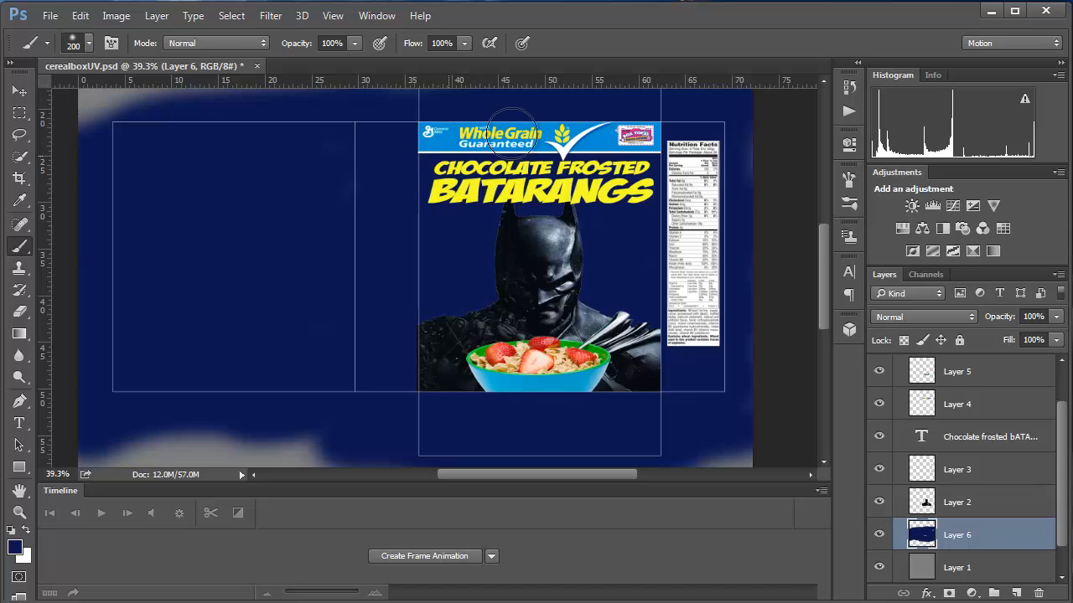
pyautogui.scroll(1, 539, 226)
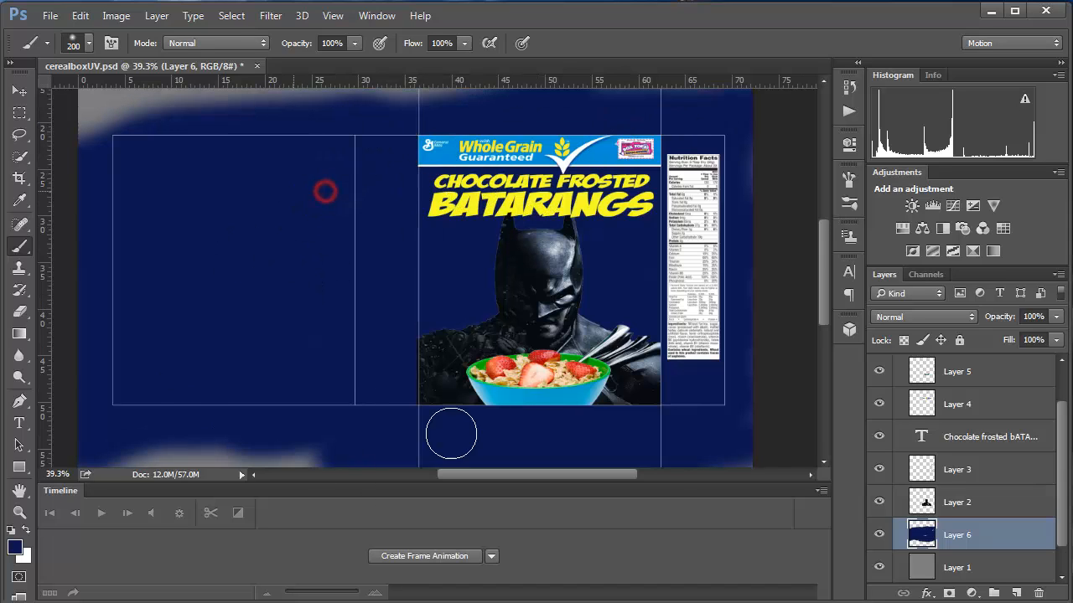
pyautogui.moveTo(450, 433)
pyautogui.mouseDown()
pyautogui.moveTo(280, 357)
pyautogui.moveTo(268, 416)
pyautogui.moveTo(185, 411)
pyautogui.mouseUp()
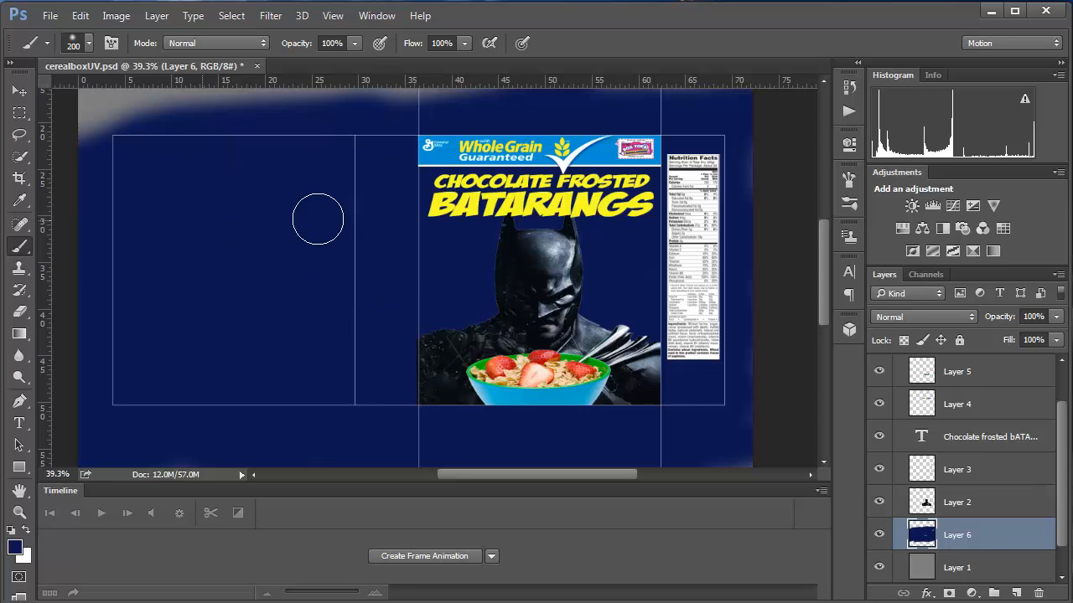
pyautogui.click(534, 254)
pyautogui.scroll(3, 469, 125)
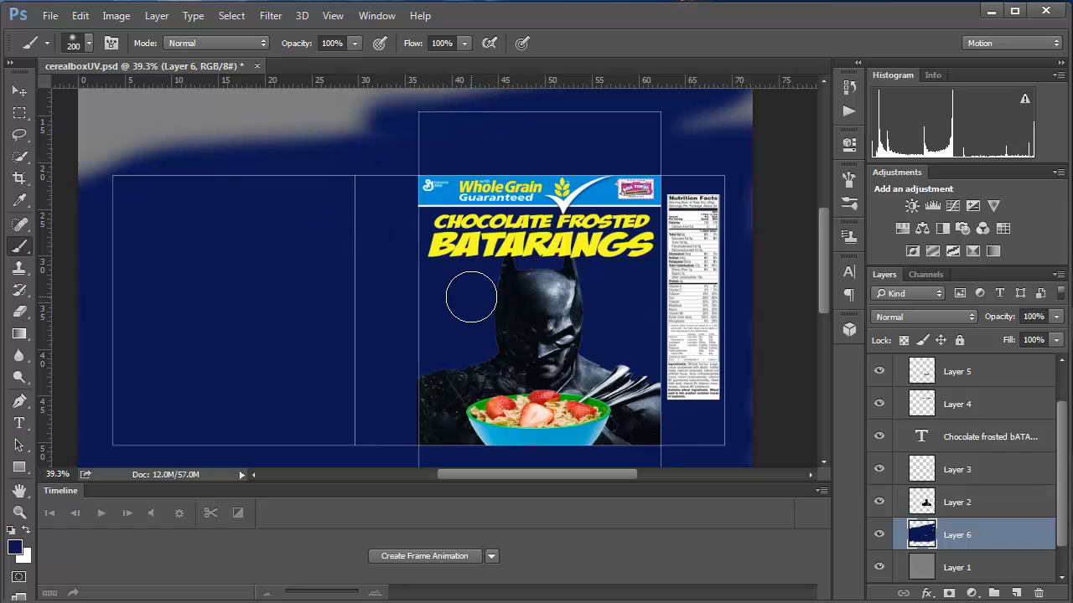
pyautogui.scroll(-5, 469, 302)
pyautogui.click(510, 402)
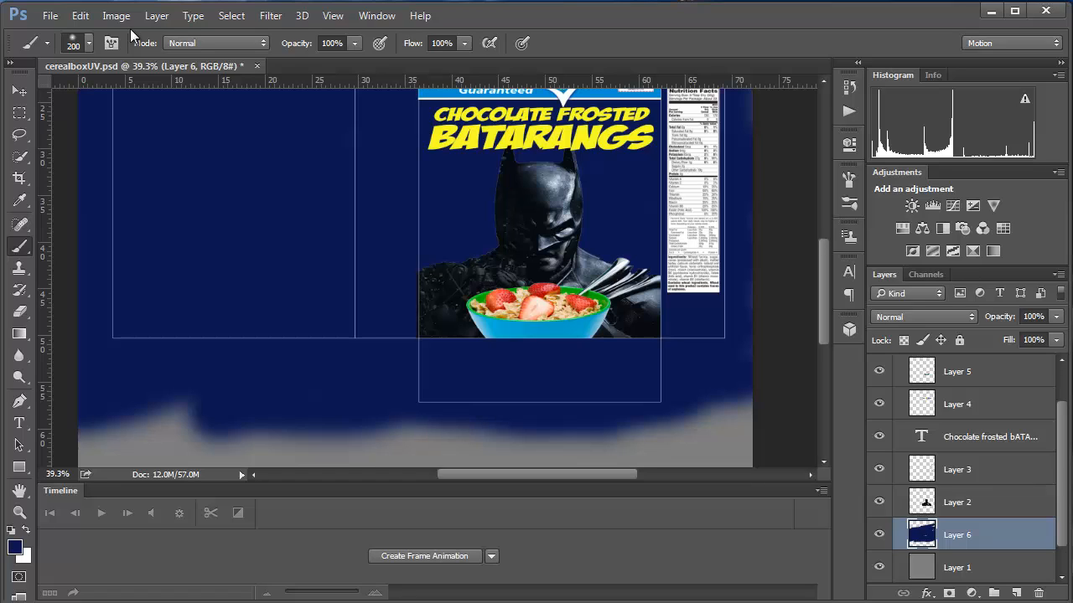
# Save cerealboxUV.psd, switch to Maya and select the cereal box
pyautogui.hotkey('ctrl', 's')
pyautogui.hotkey('alt', 'Tab')
pyautogui.click(250, 252)
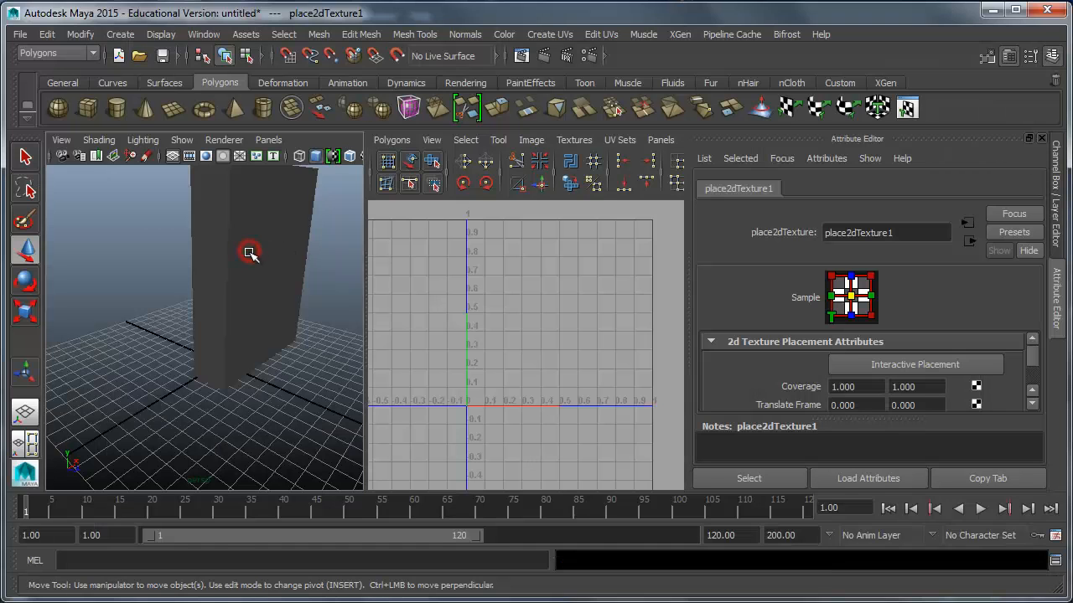
pyautogui.click(266, 280)
# Enlarge the UV Texture Editor and examine how the painted artwork lines up with the box's UV outlines
pyautogui.scroll(5, 564, 319)
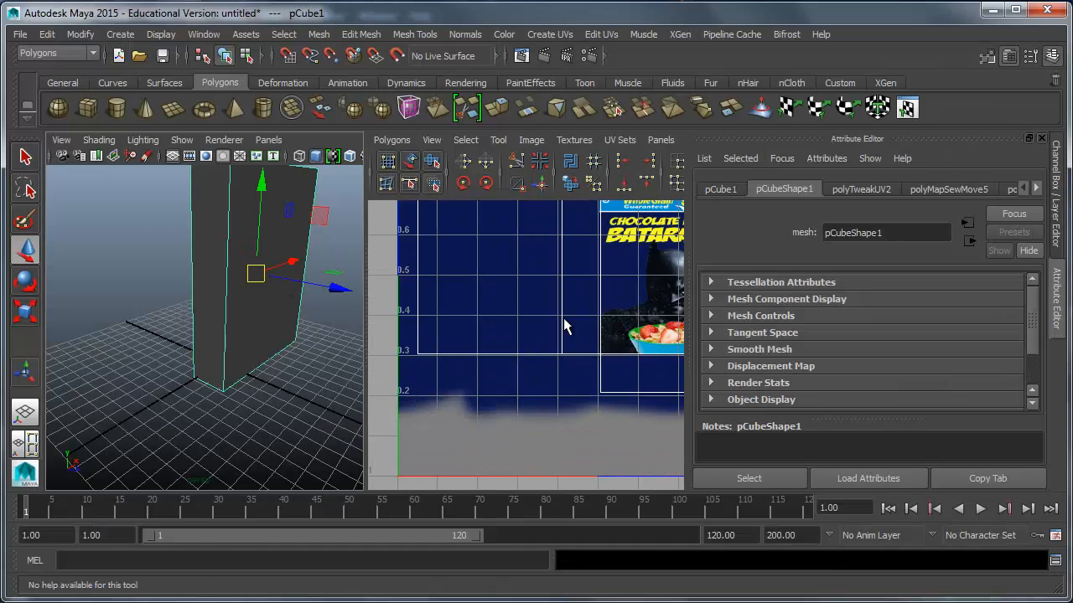
pyautogui.keyDown('alt'); pyautogui.moveTo(565, 318); pyautogui.dragTo(494, 373, button='middle'); pyautogui.keyUp('alt')
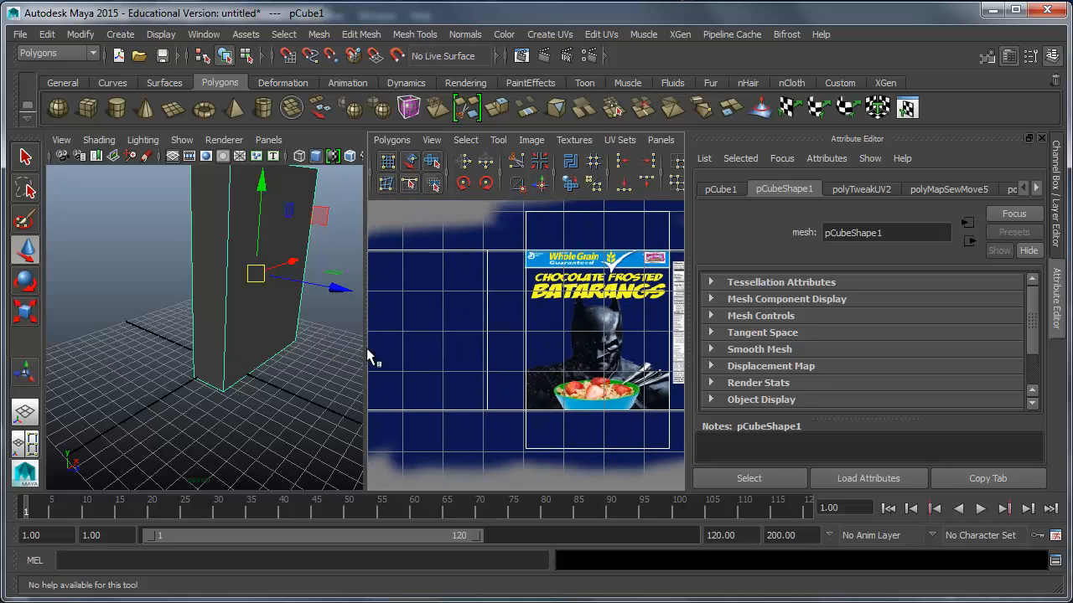
pyautogui.moveTo(366, 347); pyautogui.dragTo(132, 350)
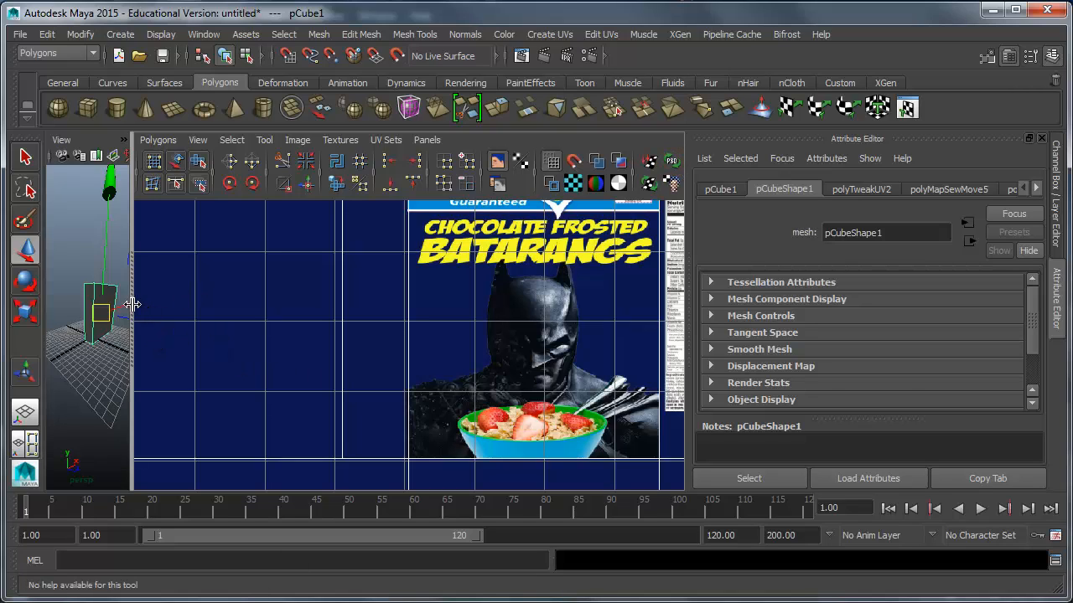
# Enlarge the perspective view and turn on textured shading to show the painted artwork on the cereal box's front
pyautogui.moveTo(131, 313); pyautogui.dragTo(484, 301)
pyautogui.keyDown('alt'); pyautogui.moveTo(372, 289); pyautogui.dragTo(338, 358, button='right'); pyautogui.keyUp('alt')
pyautogui.press('6')
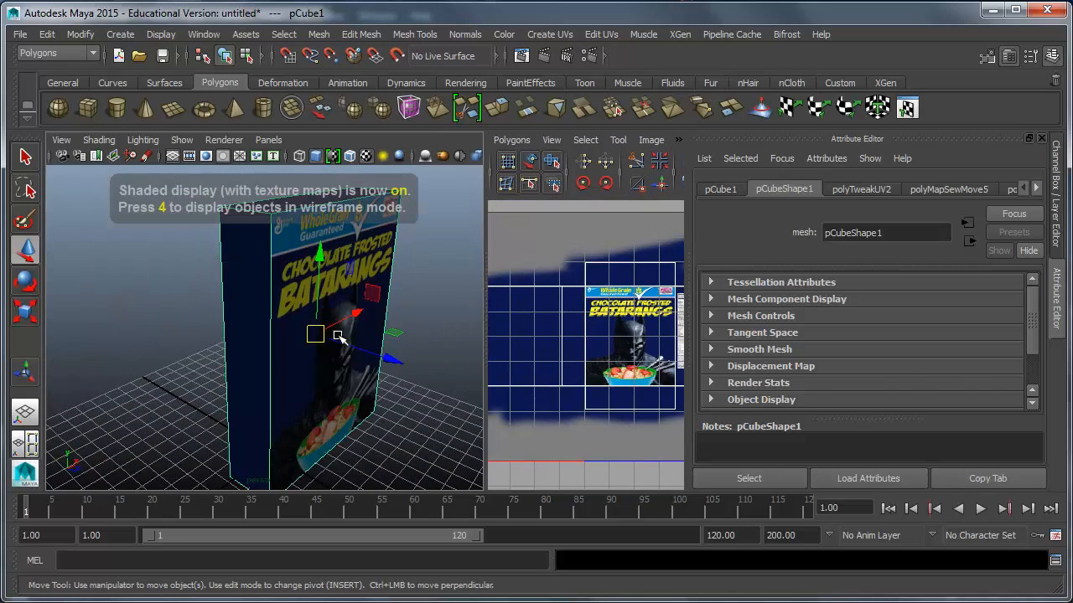
pyautogui.moveTo(353, 358)
pyautogui.keyDown('alt'); pyautogui.mouseDown()
pyautogui.moveTo(189, 331)
pyautogui.moveTo(226, 340)
pyautogui.moveTo(202, 352)
pyautogui.mouseUp(); pyautogui.keyUp('alt')
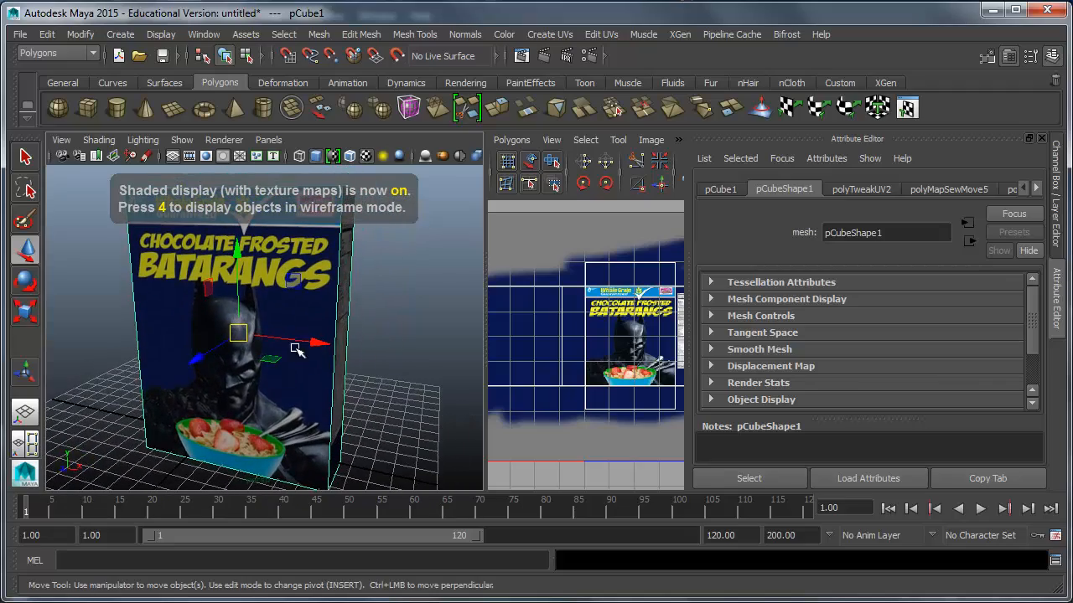
# Change the cereal box to face selection, clear the selection, and examine the artwork on its front and adjoining sides
pyautogui.click(373, 342)
pyautogui.click(279, 340)
pyautogui.rightClick(278, 339)
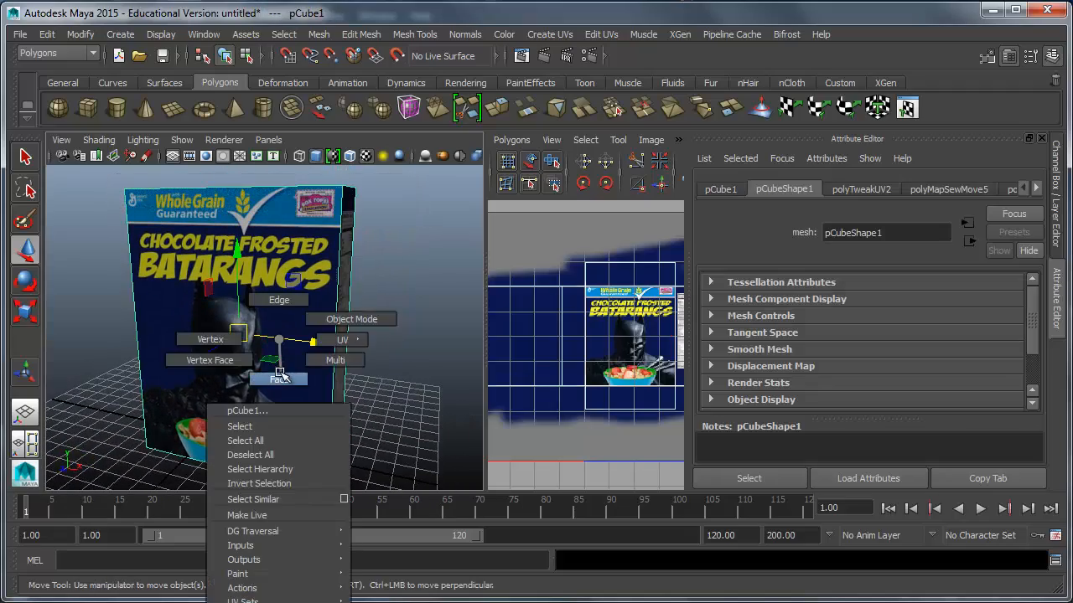
pyautogui.moveTo(278, 339); pyautogui.dragTo(279, 379, button='right')
pyautogui.click(410, 302)
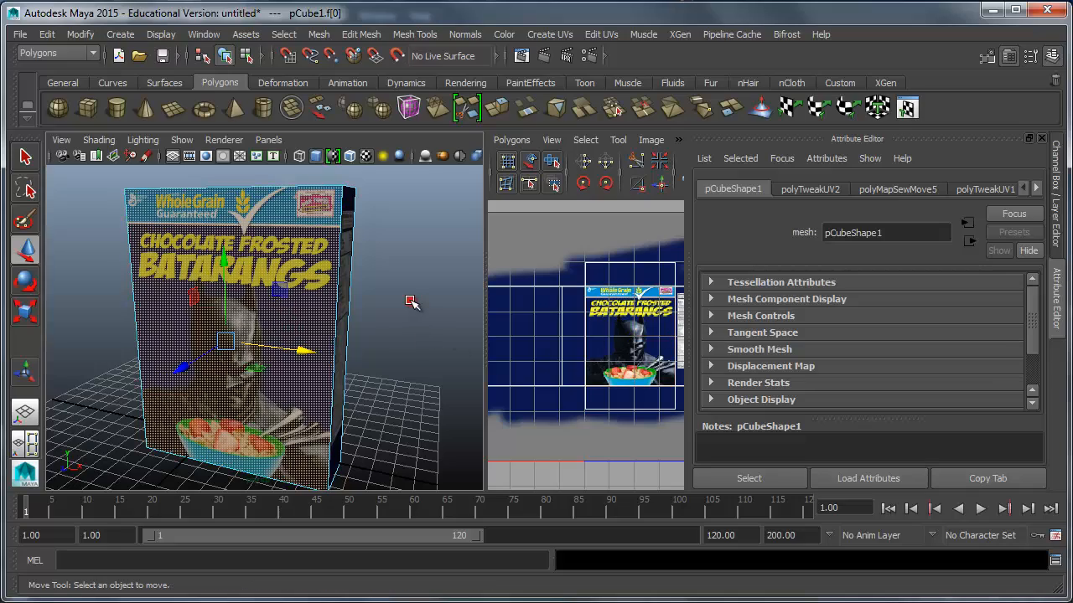
pyautogui.keyDown('alt'); pyautogui.moveTo(422, 367); pyautogui.dragTo(415, 344, button='middle'); pyautogui.keyUp('alt')
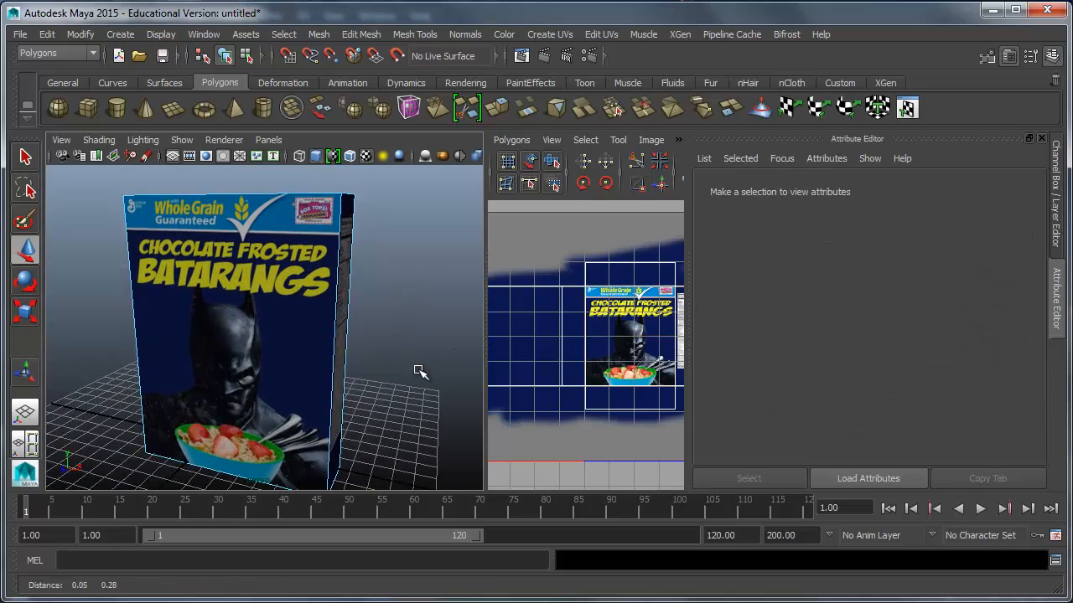
pyautogui.keyDown('alt'); pyautogui.moveTo(419, 371); pyautogui.dragTo(338, 342); pyautogui.keyUp('alt')
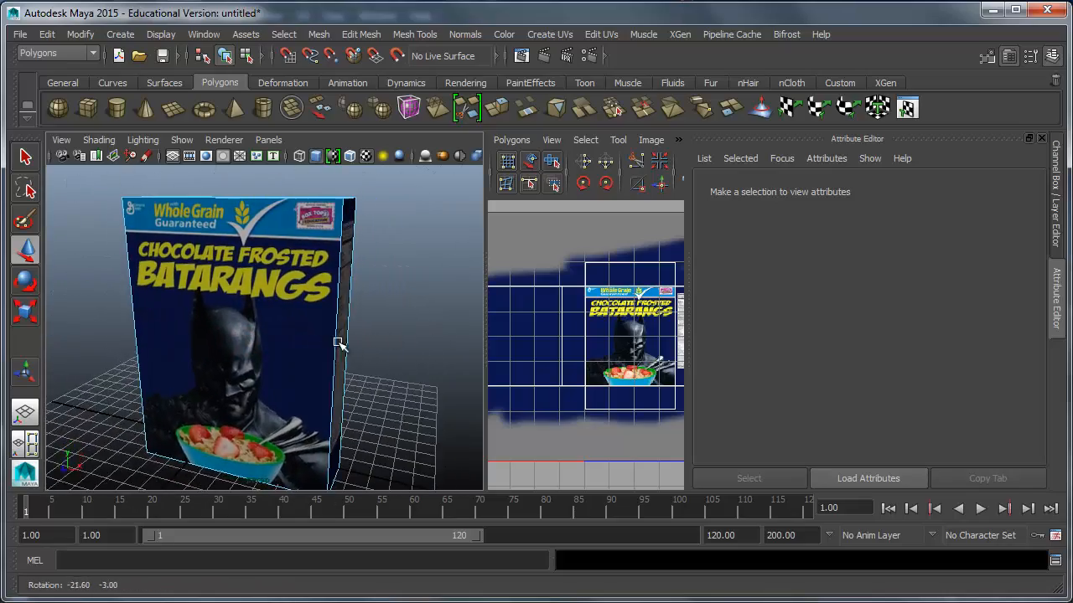
pyautogui.keyDown('alt'); pyautogui.moveTo(337, 343); pyautogui.dragTo(378, 332, button='middle'); pyautogui.keyUp('alt')
pyautogui.keyDown('alt'); pyautogui.moveTo(379, 334); pyautogui.dragTo(360, 344); pyautogui.keyUp('alt')
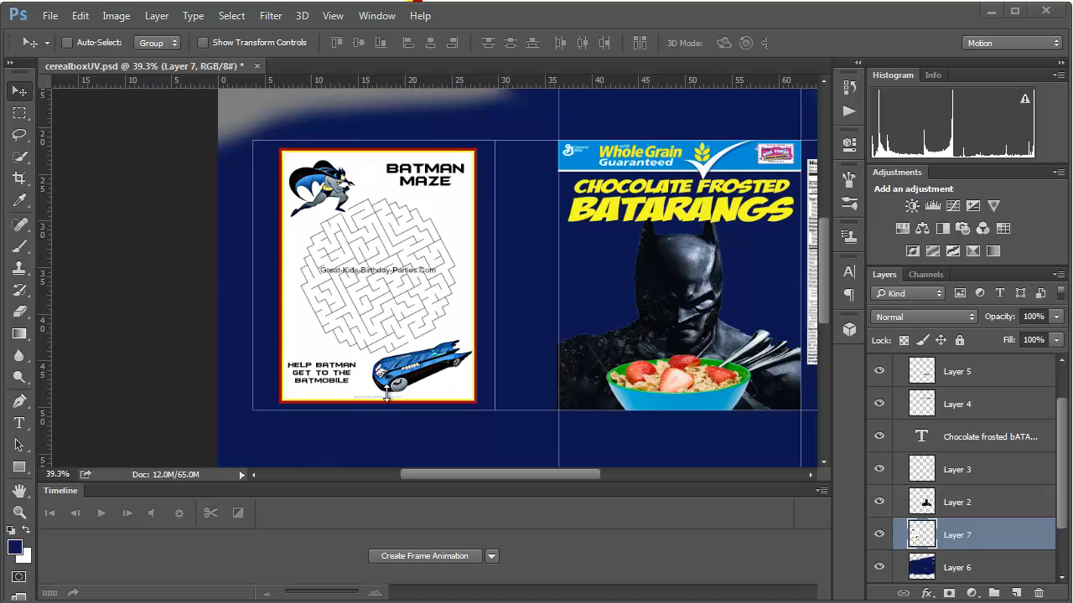
# Switch to Maya, select the cereal box, and examine the Batman maze against the UV outlines and the artwork on the model
pyautogui.click(277, 601)
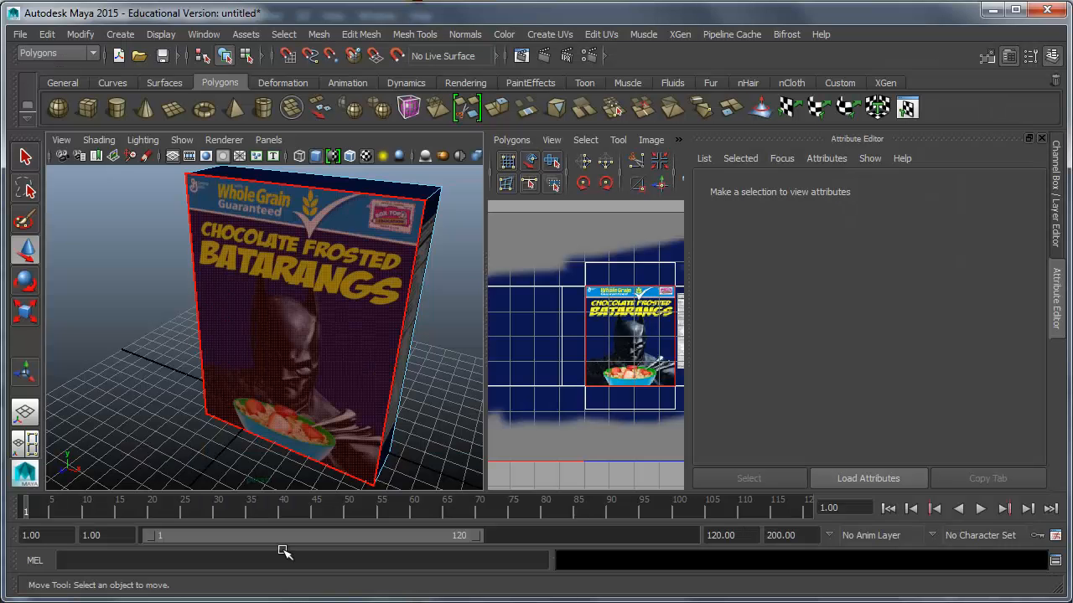
pyautogui.moveTo(489, 278); pyautogui.dragTo(127, 288)
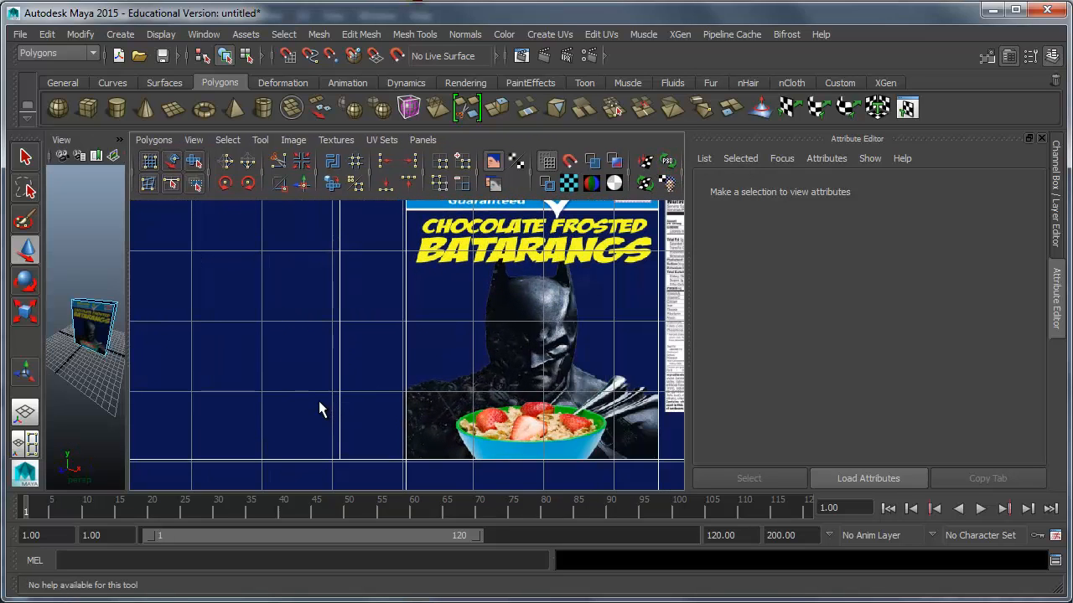
pyautogui.click(117, 337)
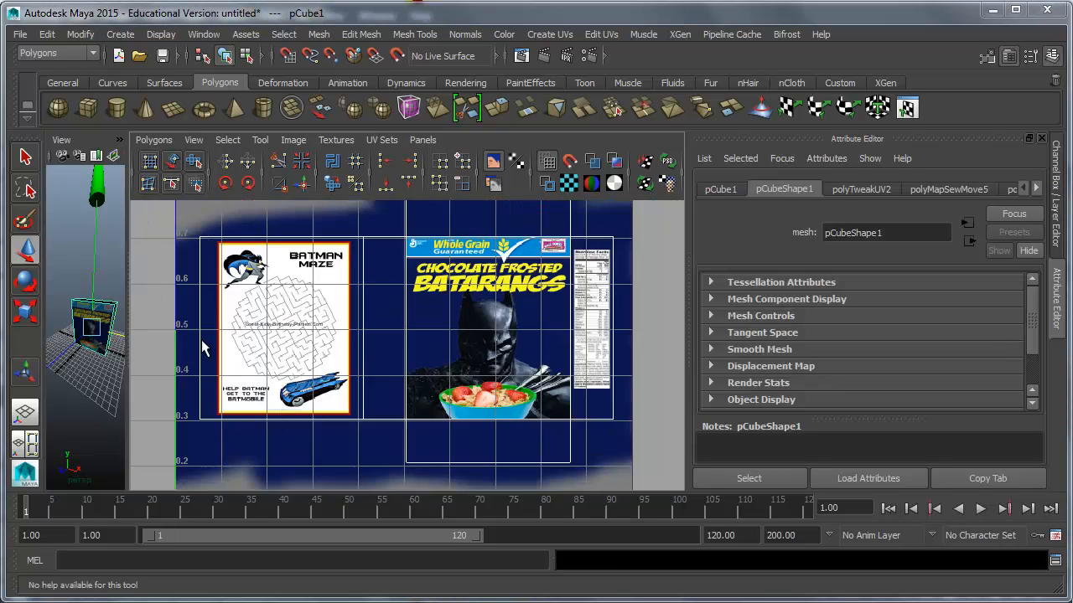
pyautogui.moveTo(127, 320); pyautogui.dragTo(505, 325)
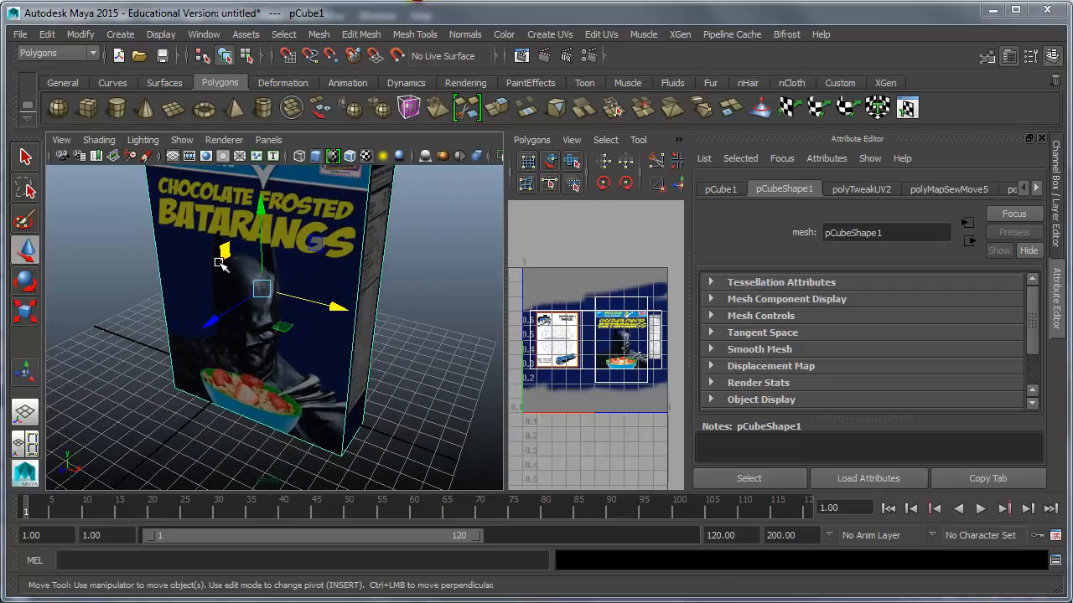
pyautogui.keyDown('alt'); pyautogui.moveTo(360, 298); pyautogui.dragTo(382, 354); pyautogui.keyUp('alt')
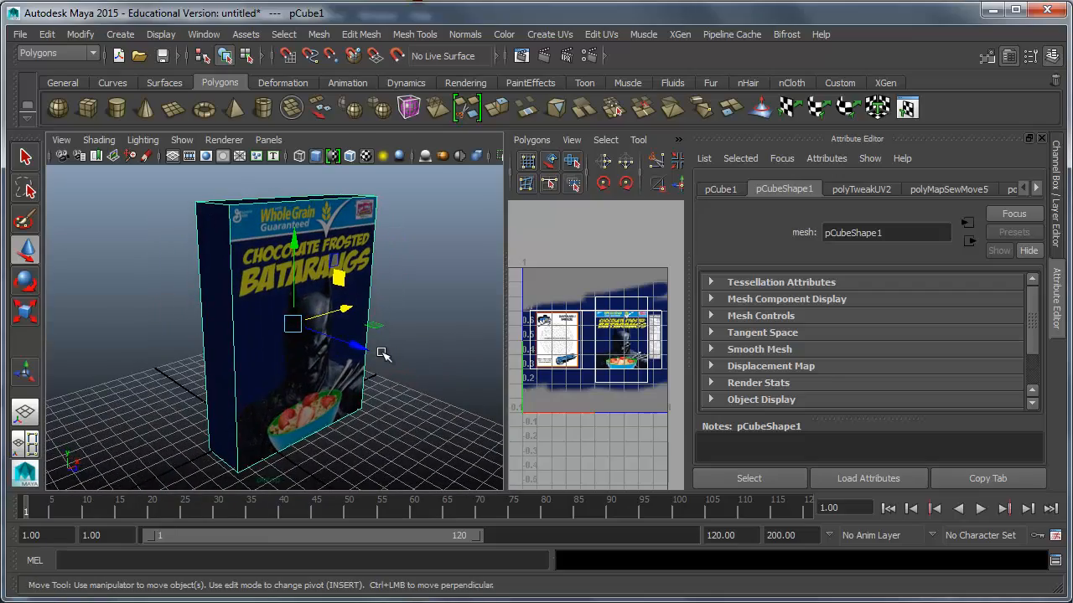